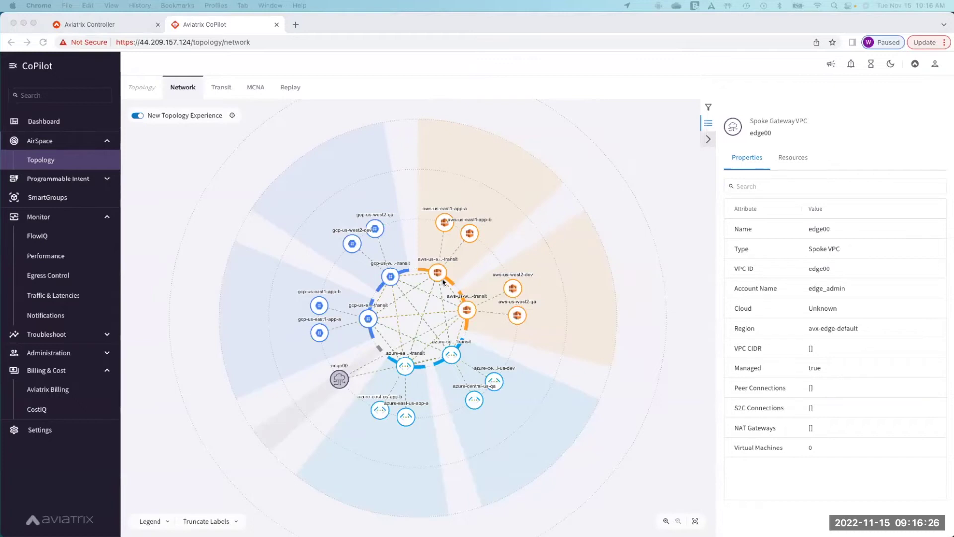
Expand the AWS and Azure spoke VPCs on the topology to show their subnets and workloads.
left_click(498, 185)
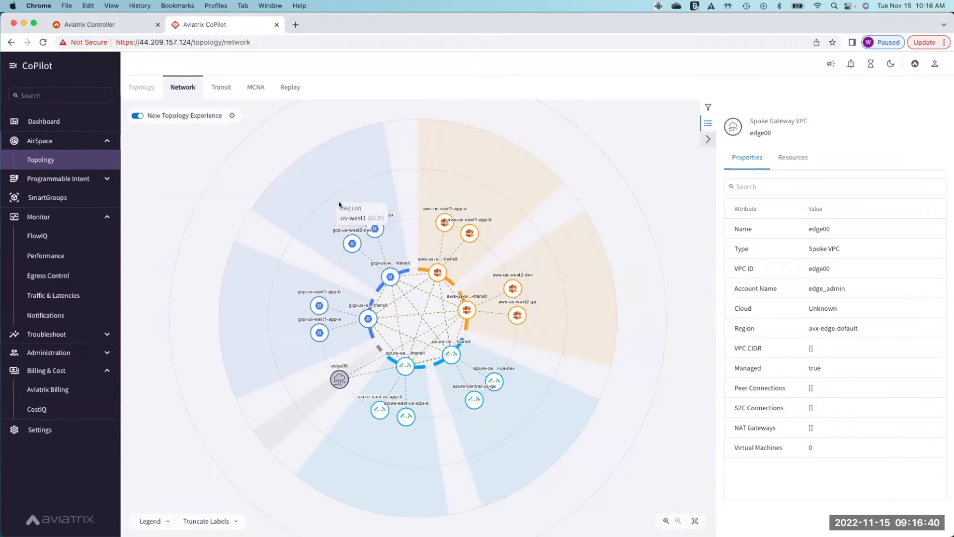
left_click(442, 223)
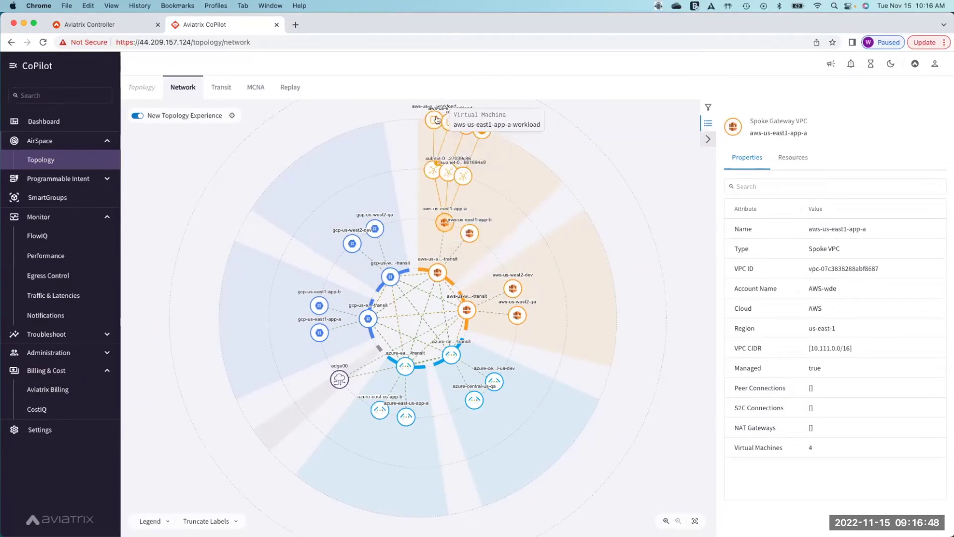
left_click(469, 233)
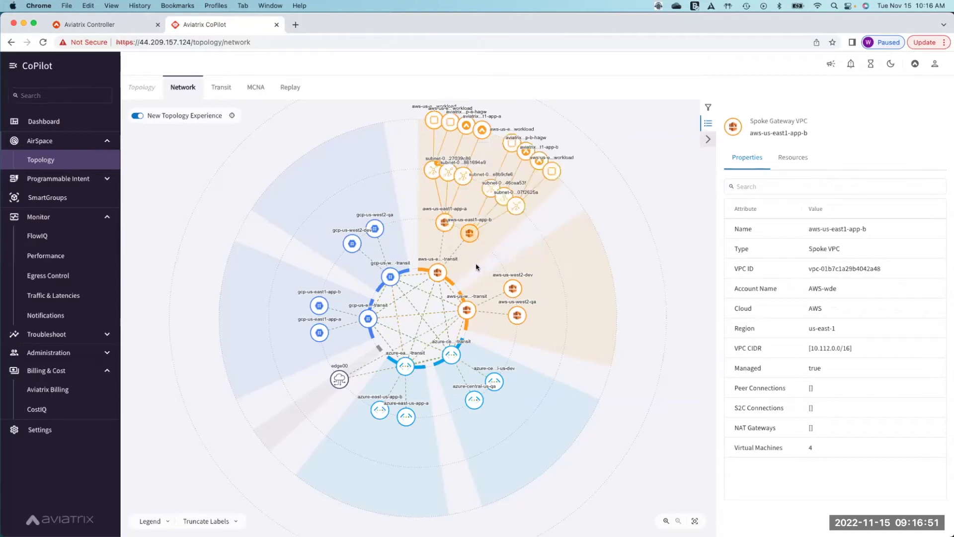
left_click(514, 289)
left_click(517, 315)
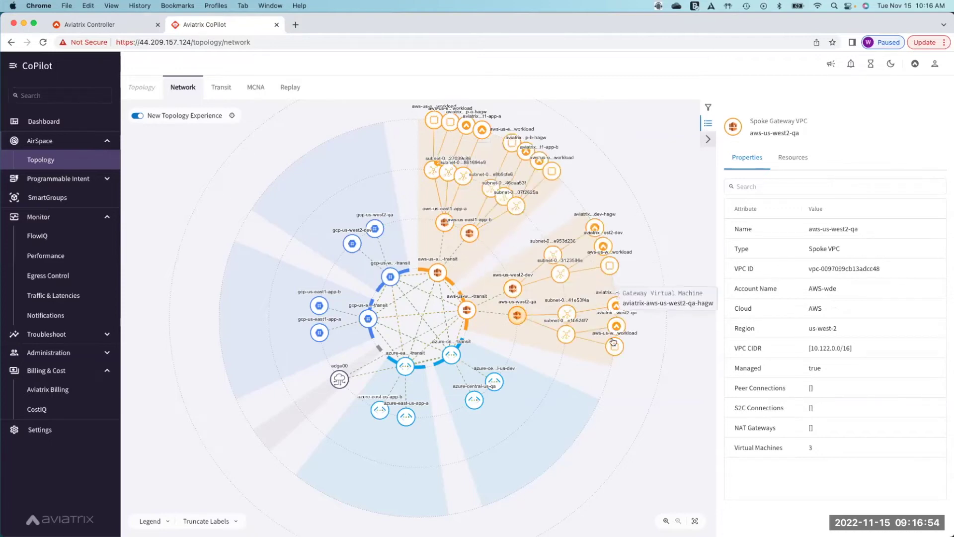
left_click(475, 399)
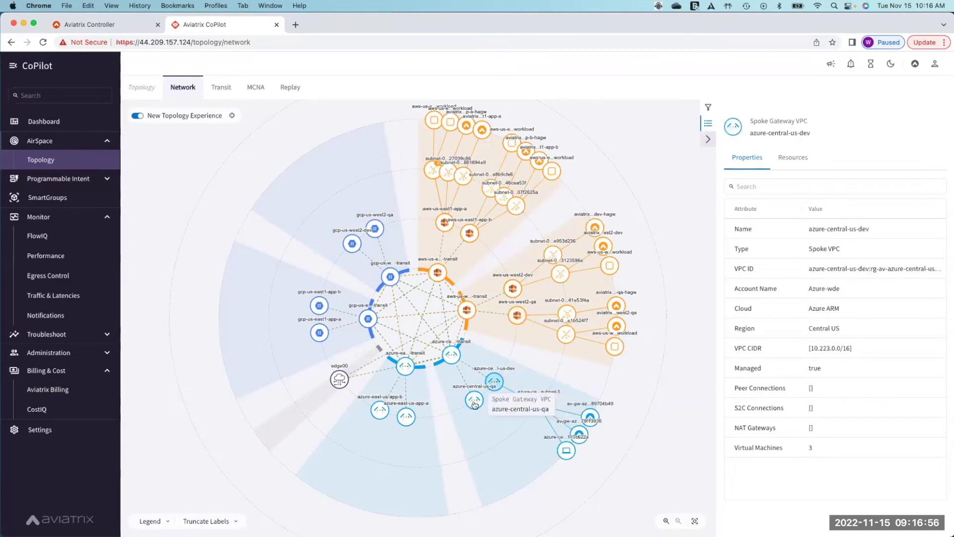
left_click(392, 416)
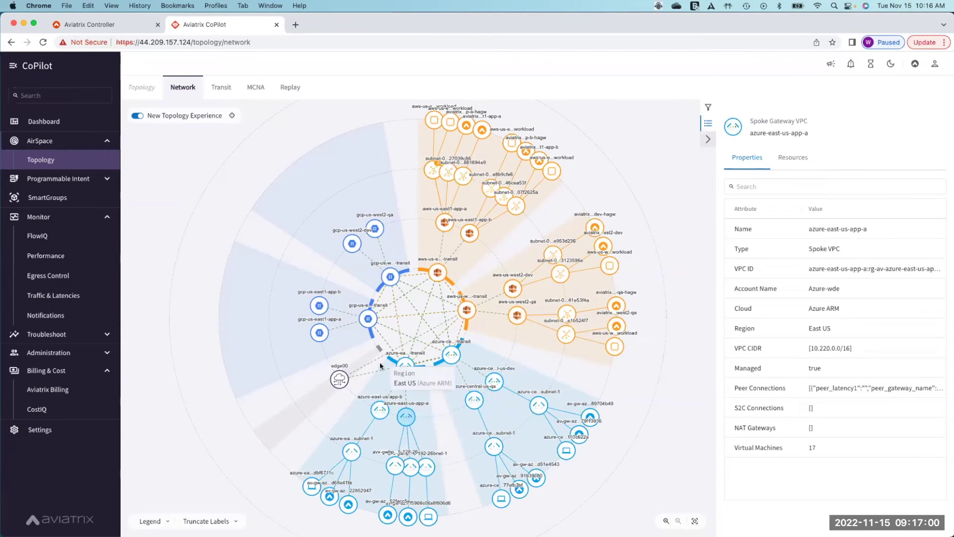
Expand the four GCP spokes and edge00, then bring up the FlowIQ traffic overview.
left_click(320, 332)
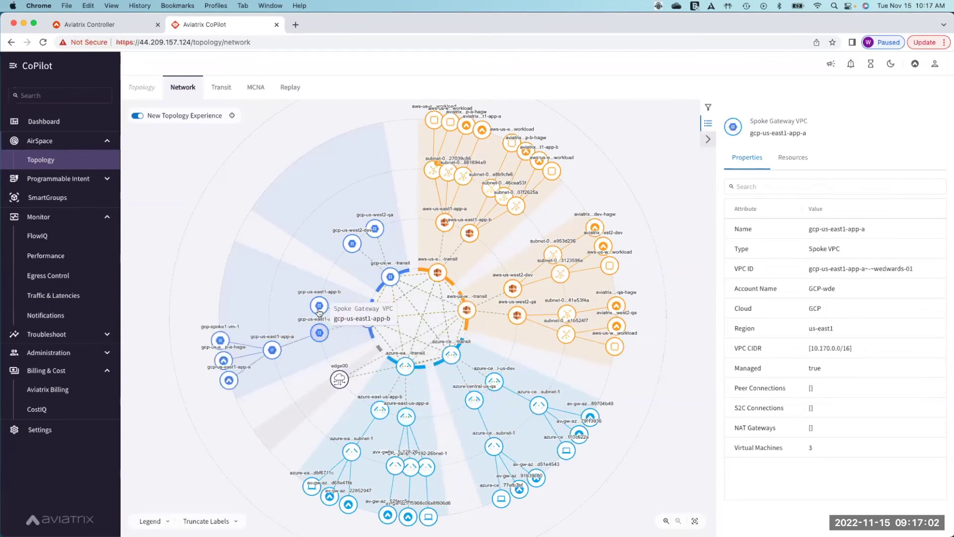
left_click(318, 306)
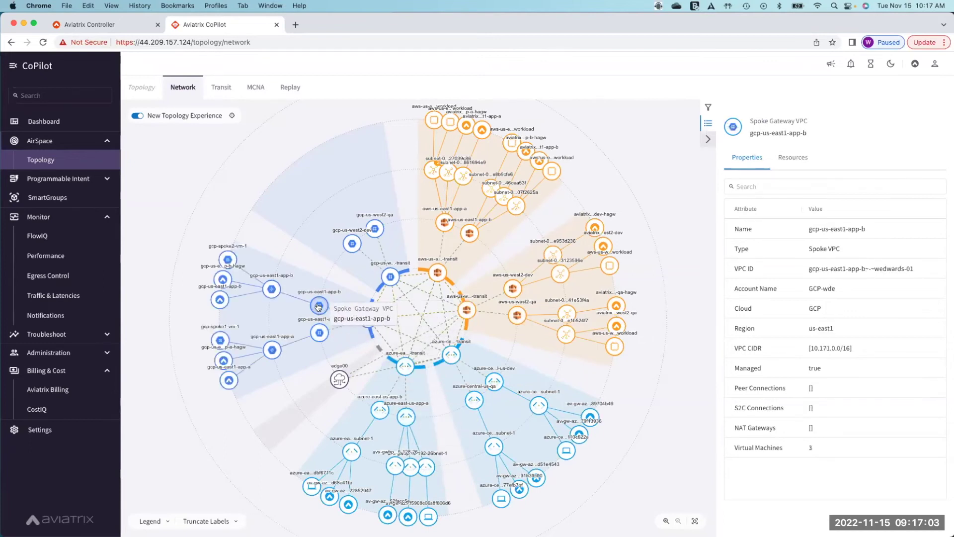
left_click(352, 245)
left_click(375, 228)
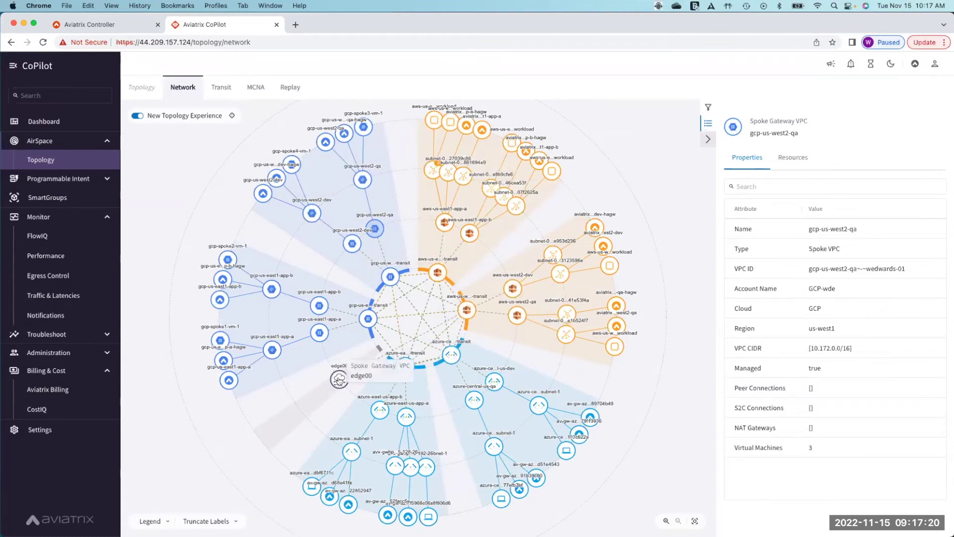
left_click(340, 380)
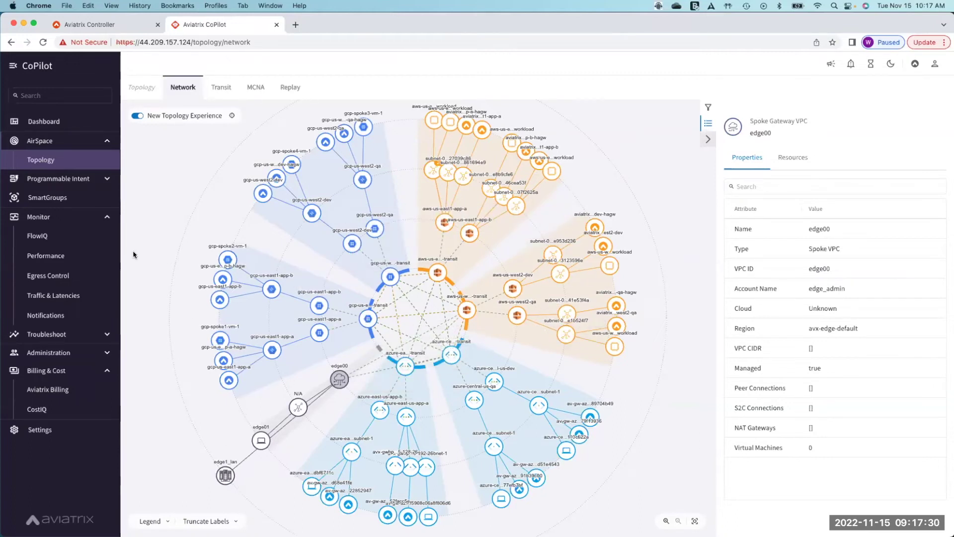
left_click(38, 236)
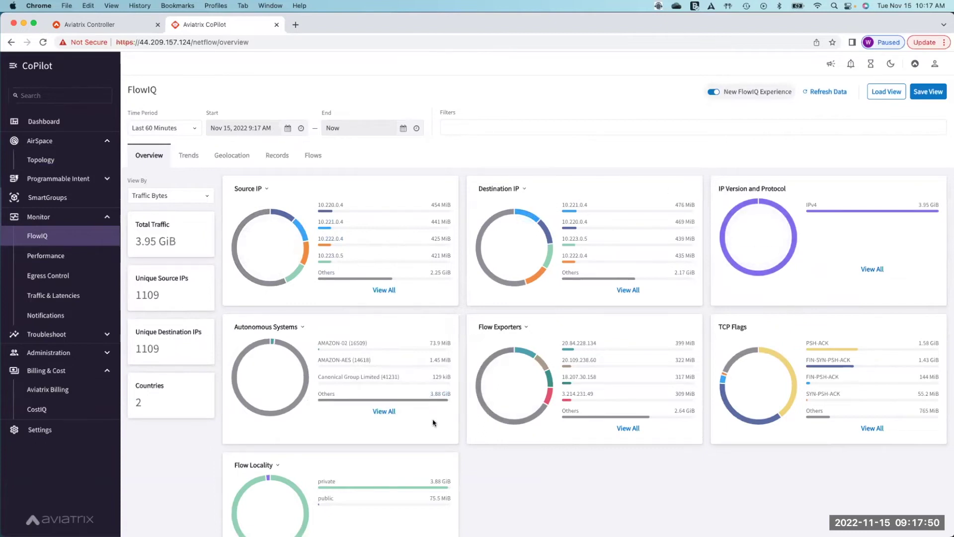
Review the Source IP and Destination IP grouping options in FlowIQ.
left_click(267, 189)
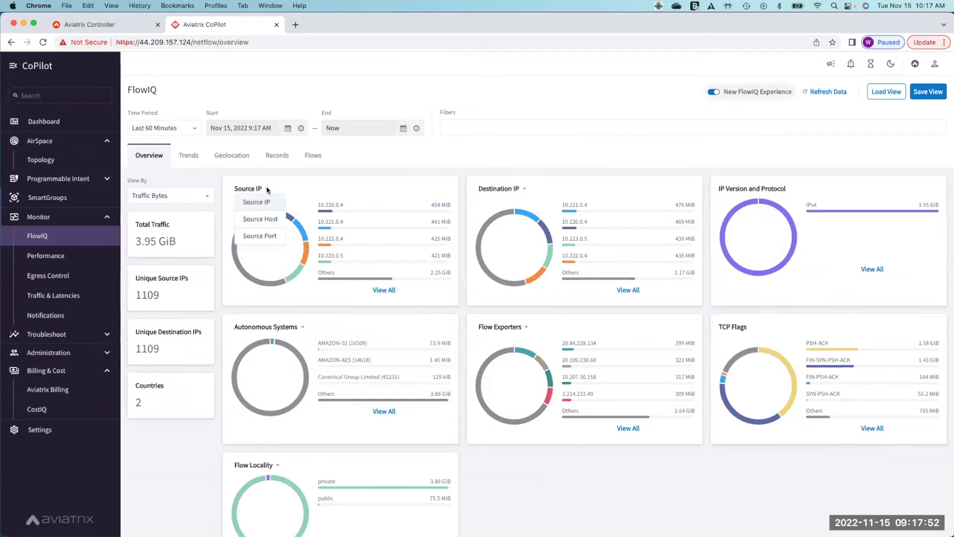
left_click(490, 191)
left_click(498, 124)
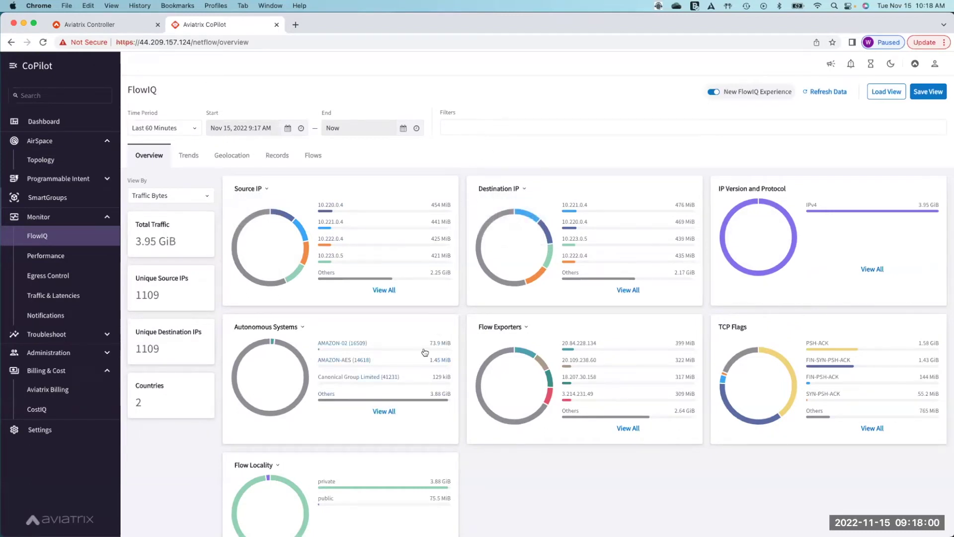
Browse the Trends charts over time, then show the Geolocation traffic map by country.
left_click(189, 156)
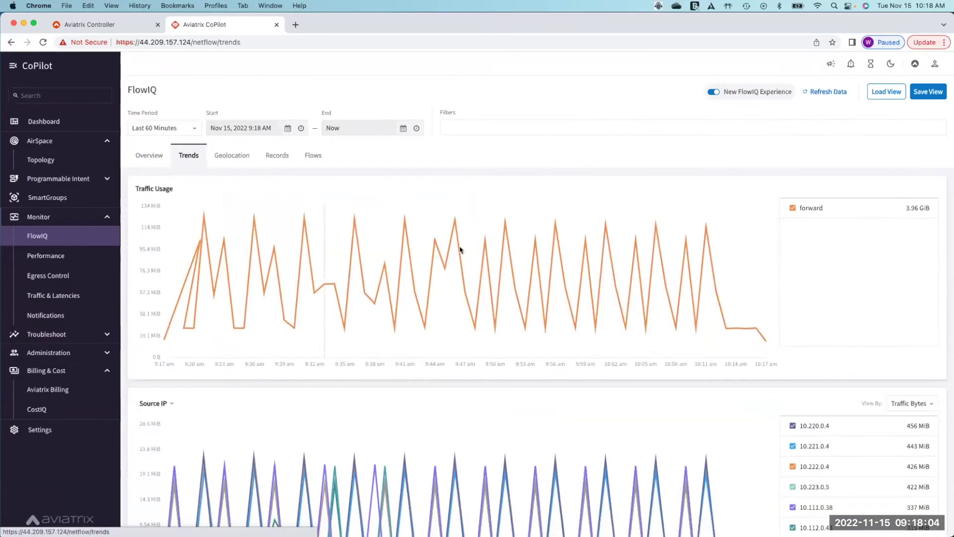
scroll(677, 301, "down", 5)
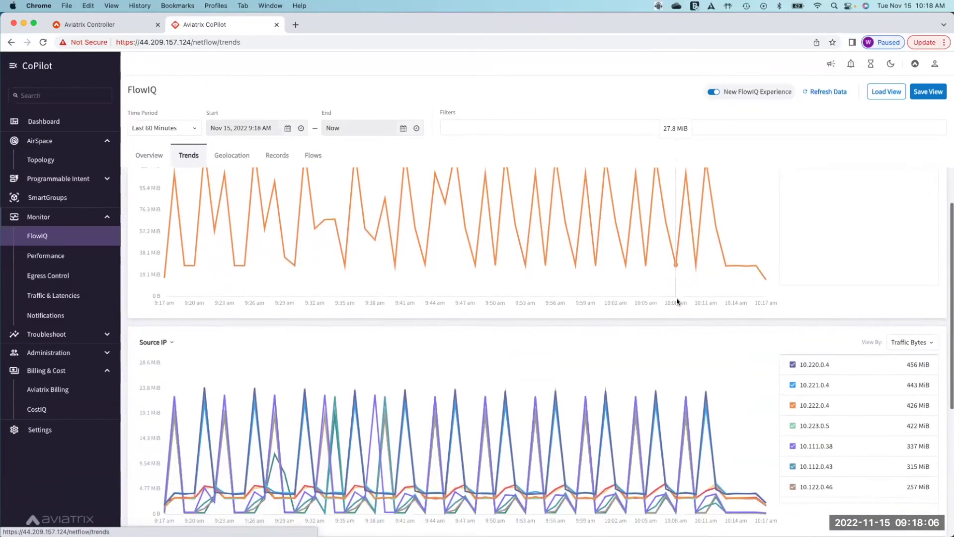
scroll(677, 299, "down", 2)
scroll(671, 289, "up", 5)
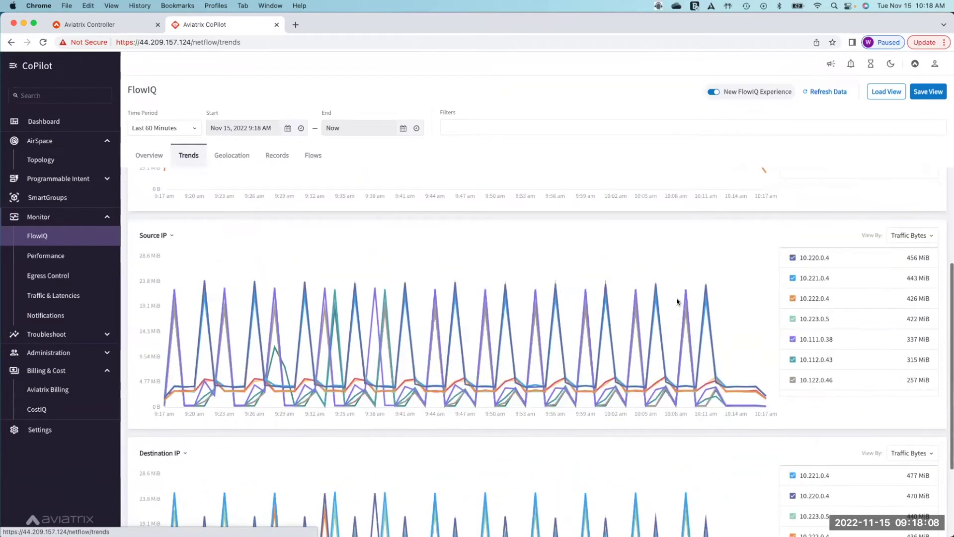
scroll(667, 277, "up", 1)
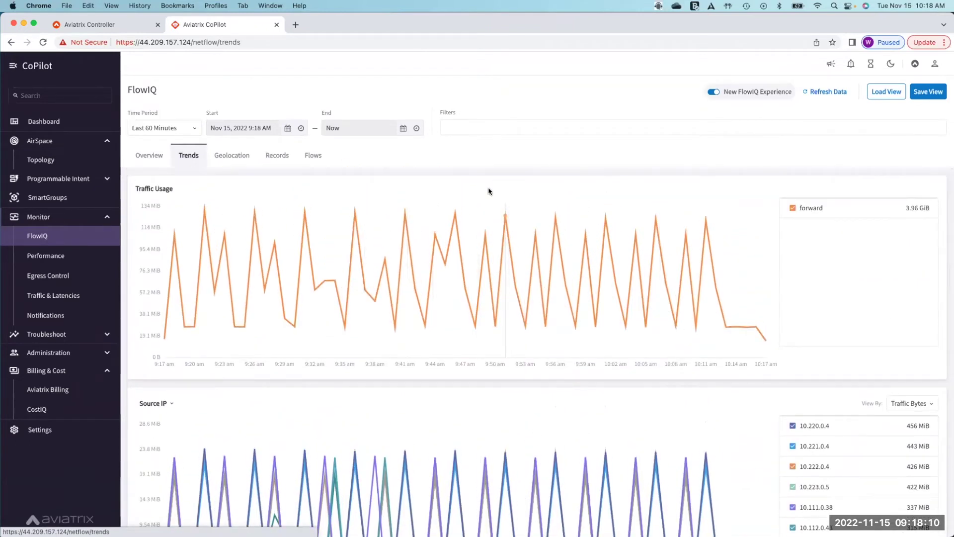
left_click(219, 149)
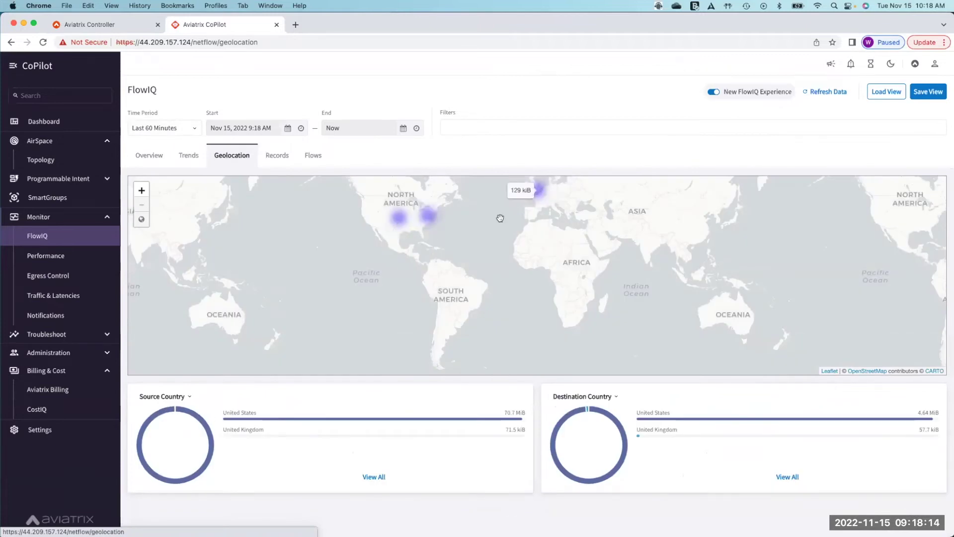
mouse_move(398, 222)
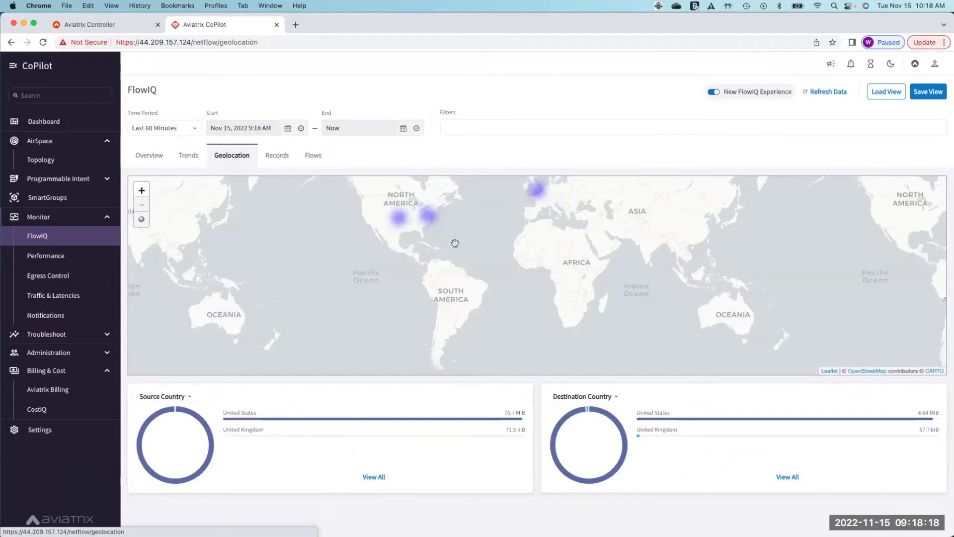
Inspect the Flows Sankey's source nodes and narrow it to destination 192.168.50.1.
left_click(313, 156)
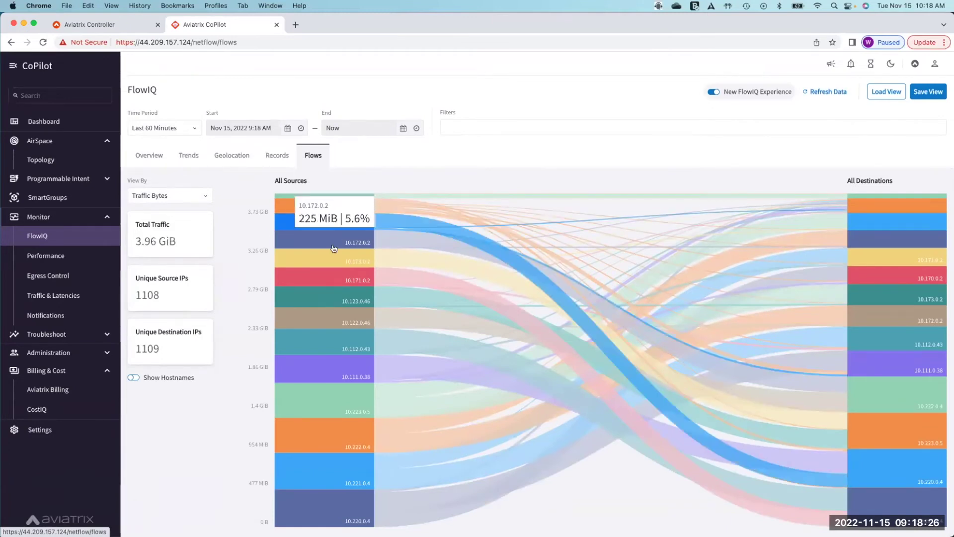
mouse_move(337, 259)
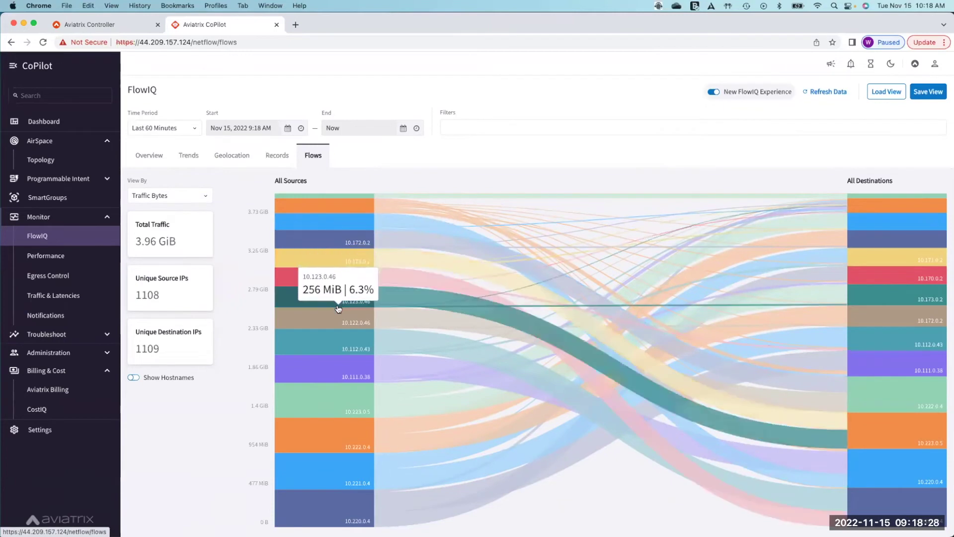
mouse_move(337, 316)
mouse_move(330, 337)
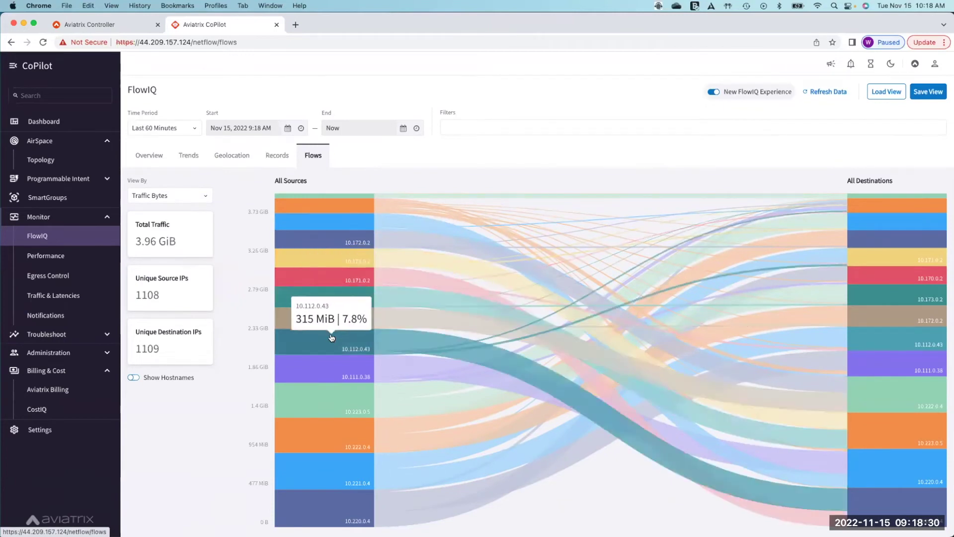
mouse_move(321, 359)
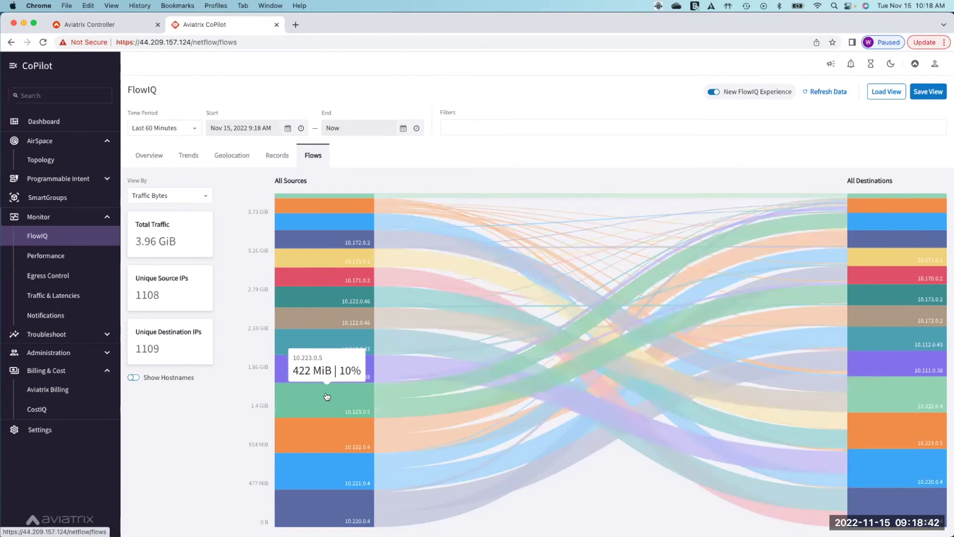
left_click(905, 208)
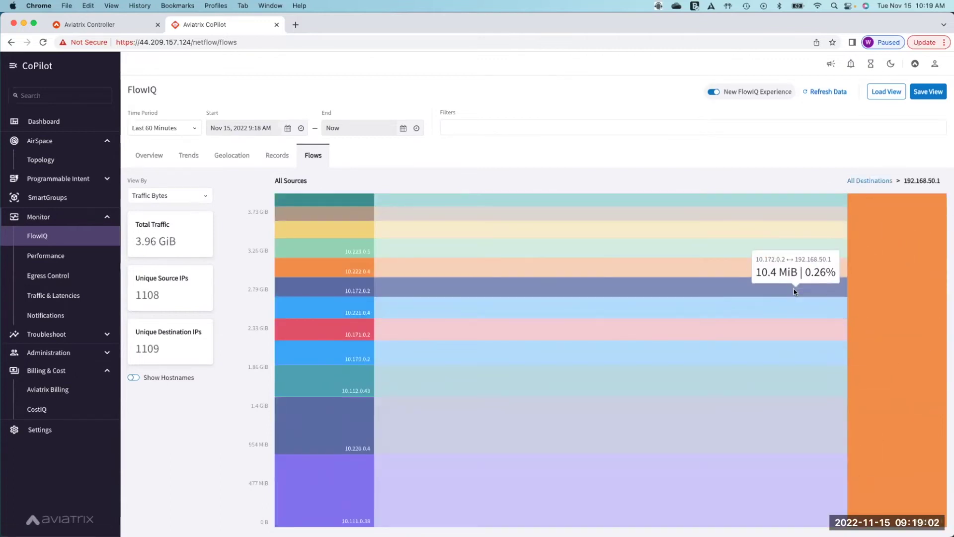
left_click(895, 249)
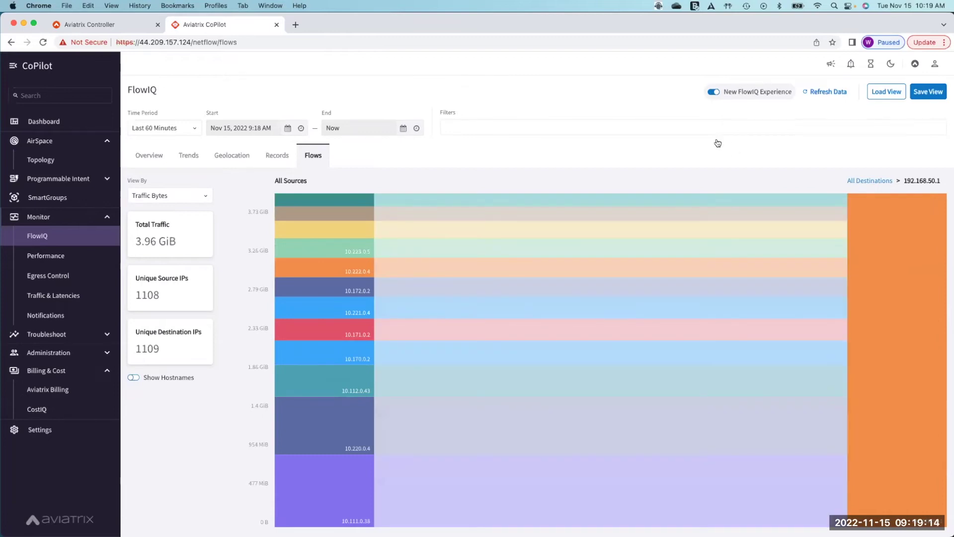
Go to CostIQ's Cost Centers tab and open the QA cost center's traffic details.
left_click(36, 411)
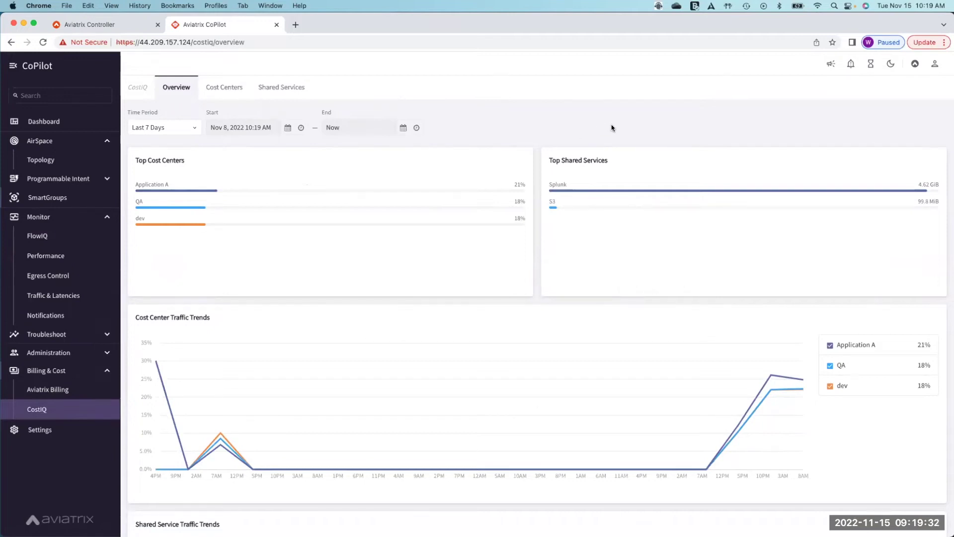
left_click(224, 87)
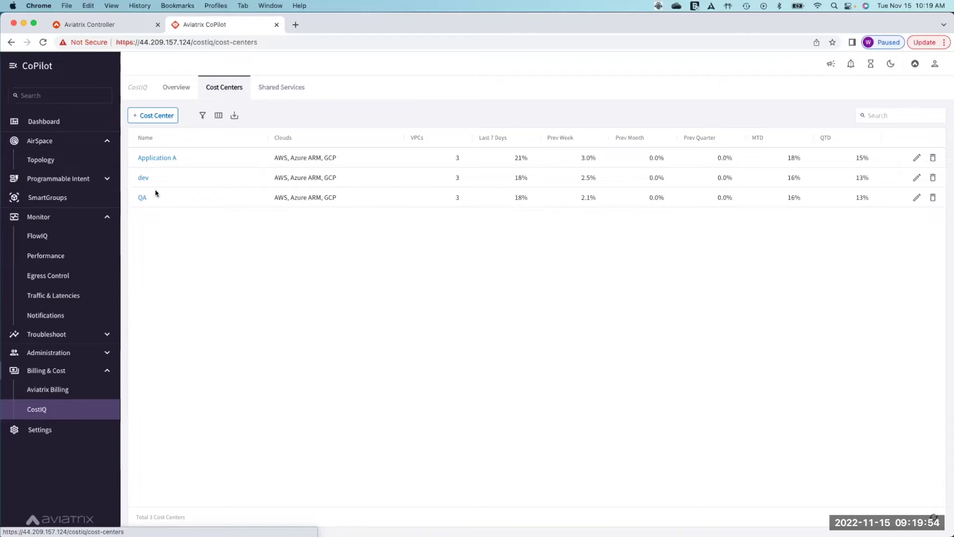
left_click(142, 198)
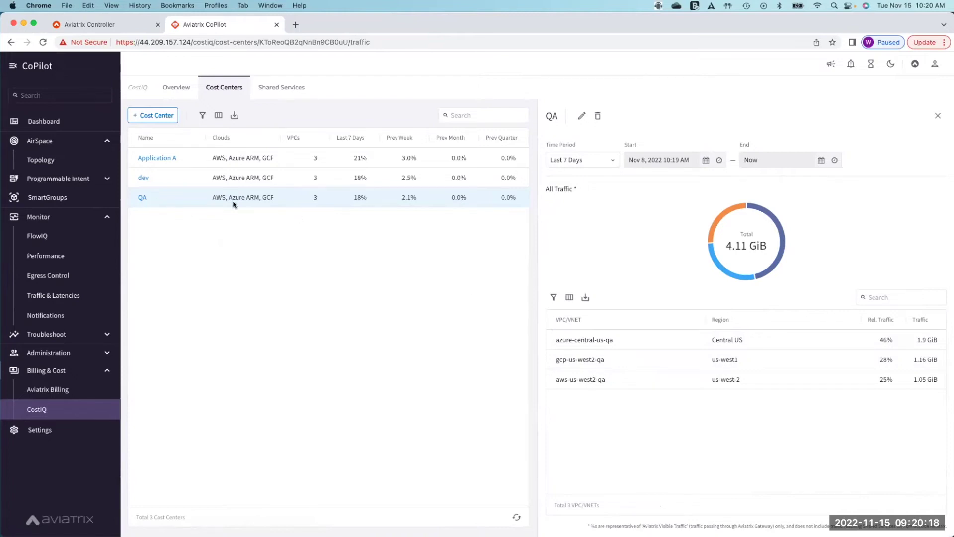
Start a new cost center with + Cost Center.
left_click(154, 115)
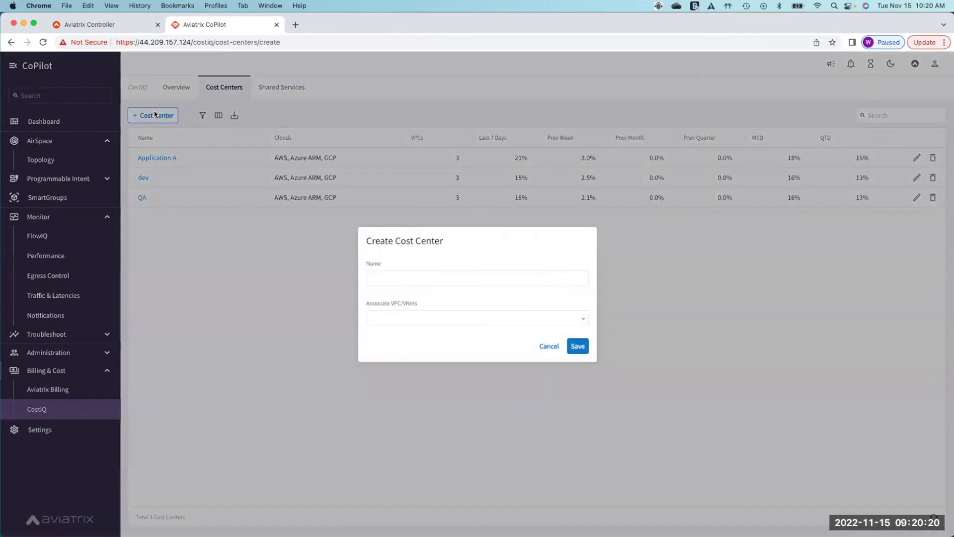
Save cost center 'Application B' with aws-us-east1-app-b, azure-east-us-app-b and gcp-us-east1-app-b.
left_click(457, 274)
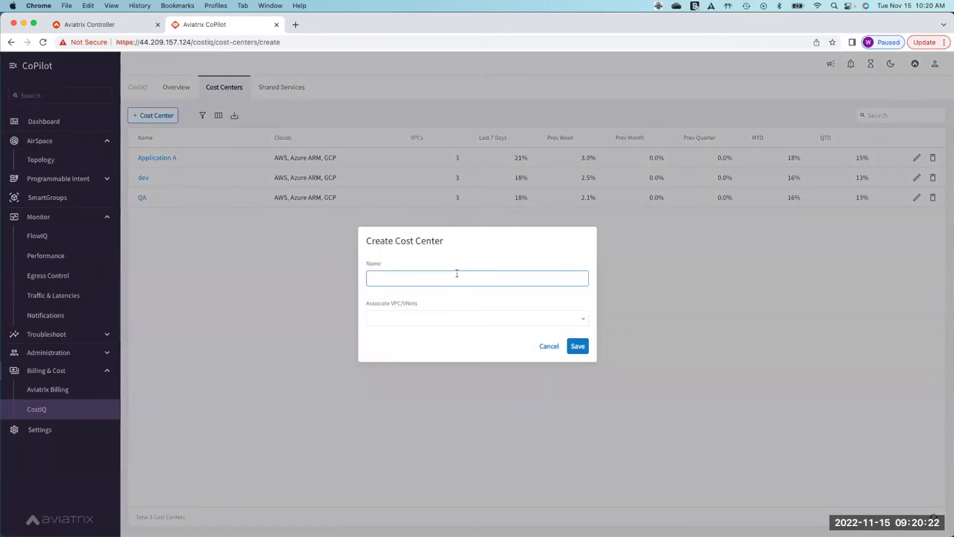
type("Application B")
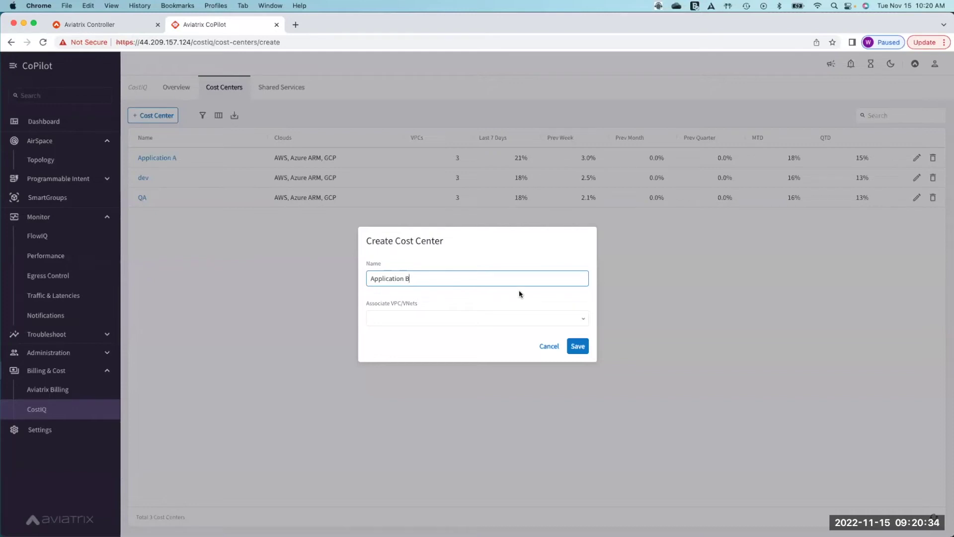
left_click(578, 317)
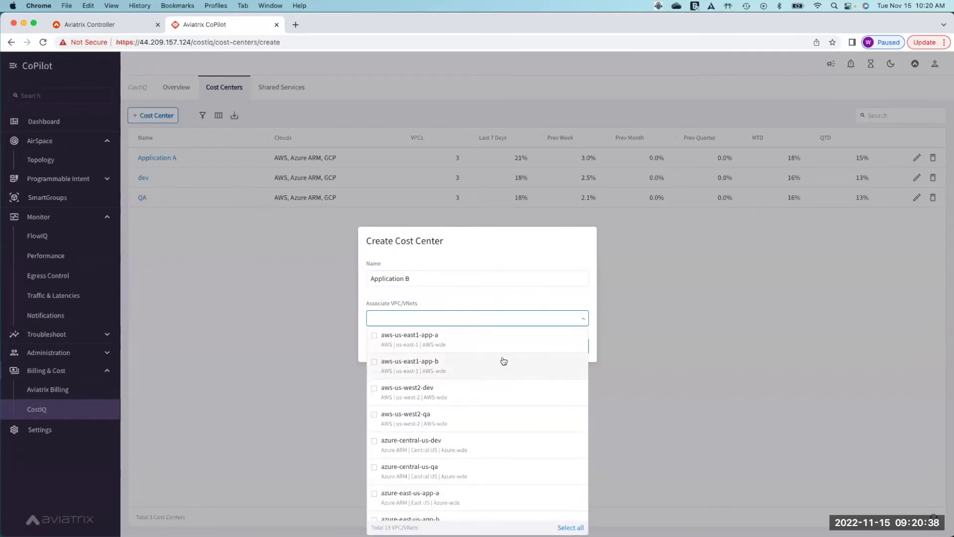
left_click(376, 364)
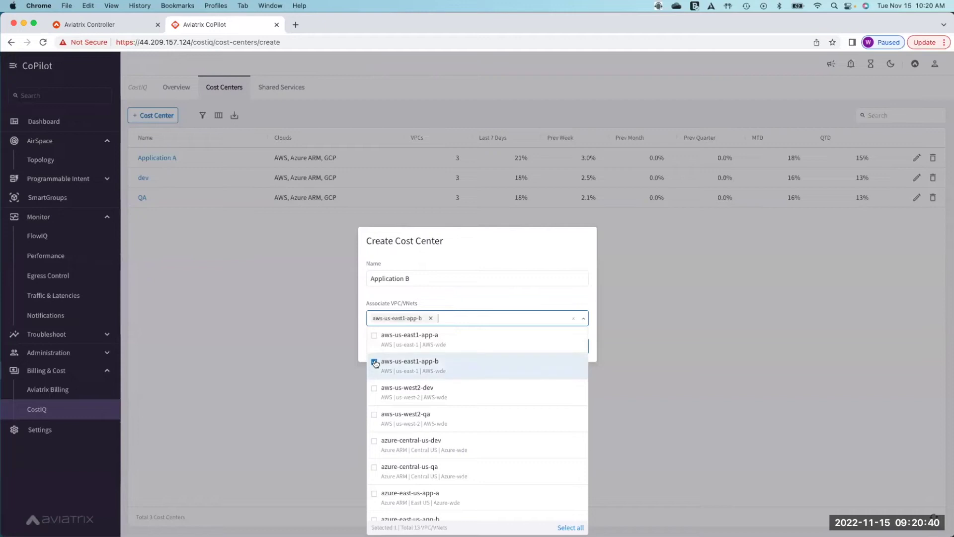
scroll(480, 361, "down", 1)
scroll(478, 356, "up", 1)
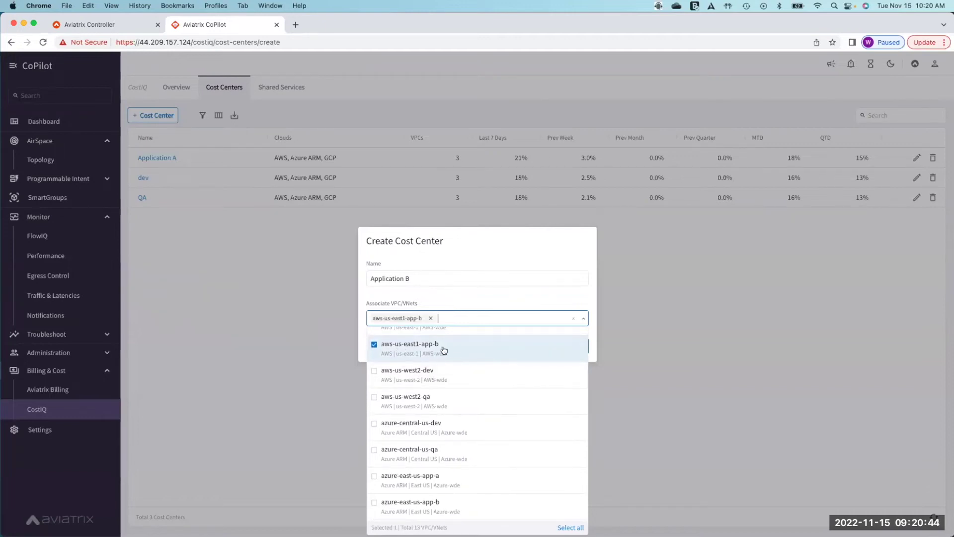
scroll(443, 350, "down", 3)
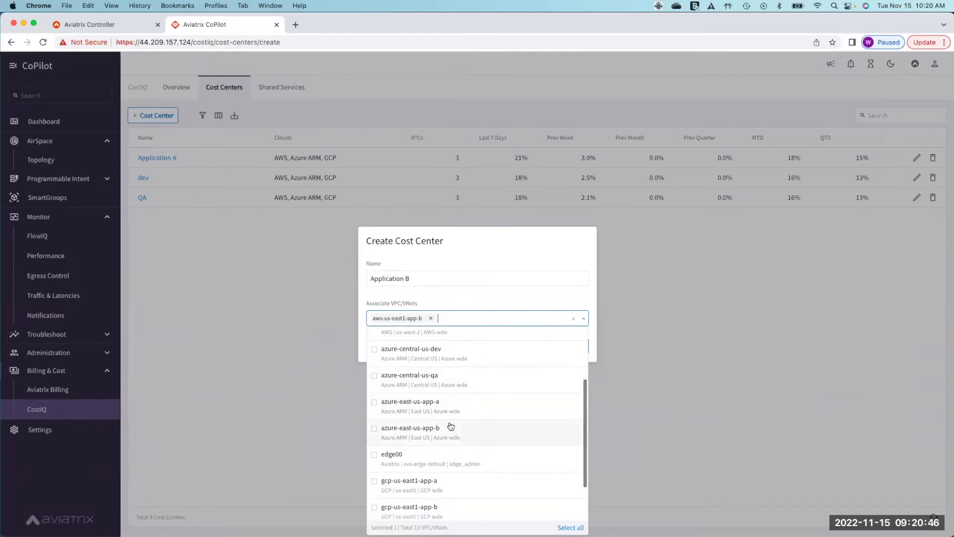
left_click(387, 433)
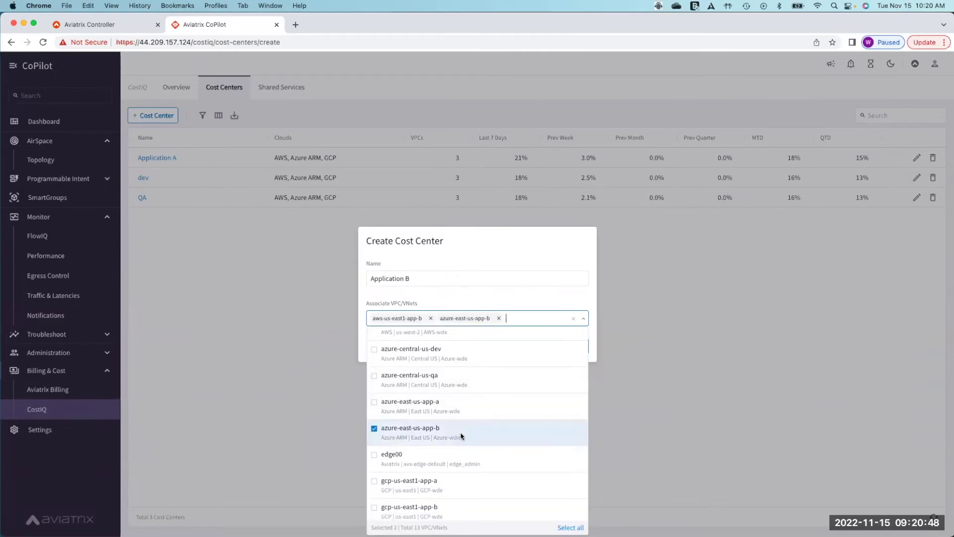
scroll(469, 435, "down", 2)
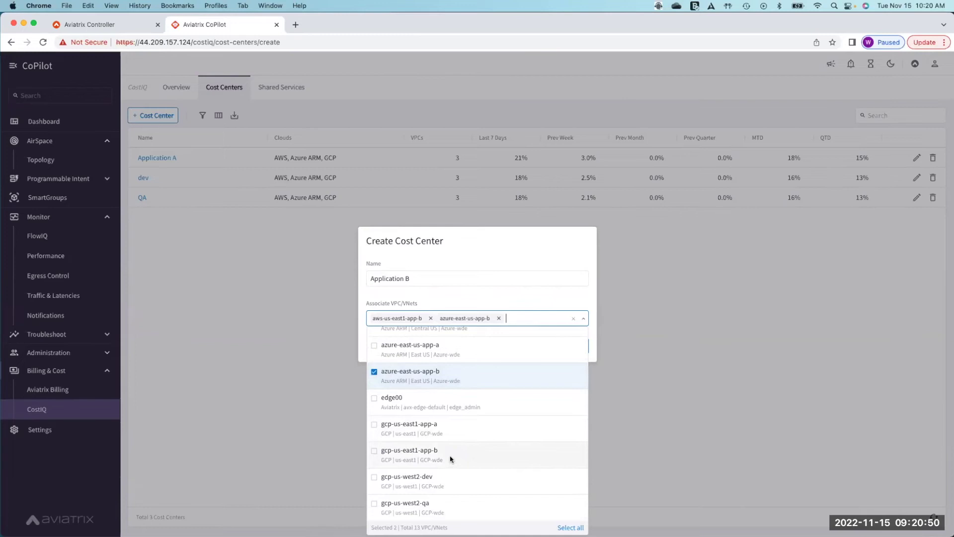
left_click(416, 451)
left_click(449, 355)
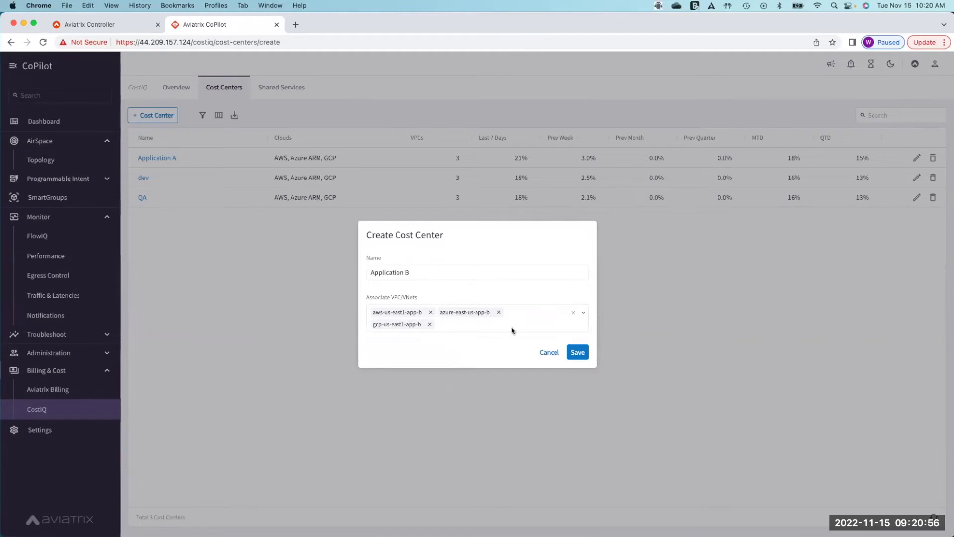
left_click(578, 352)
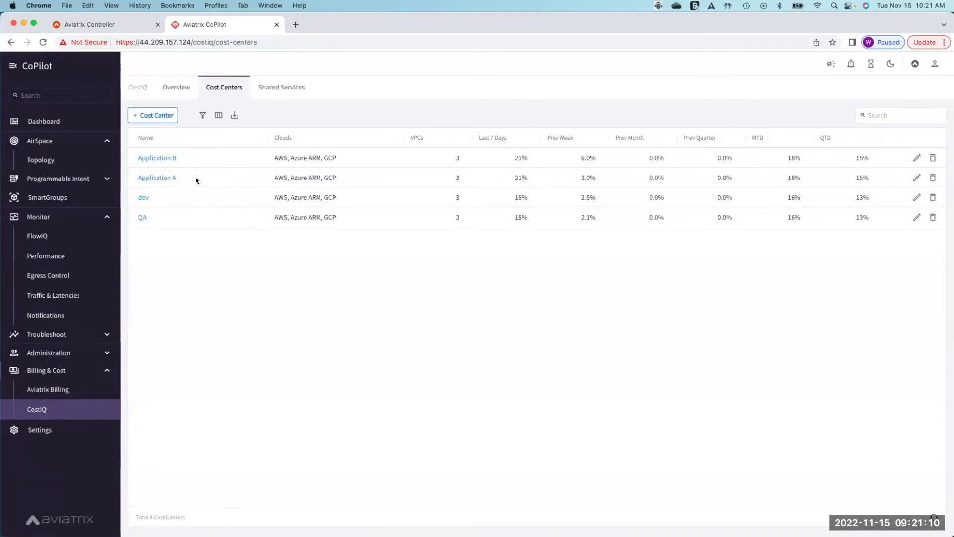
Open Application B, drill azure-east-us-app-b into gateways, then return to All Traffic.
left_click(158, 159)
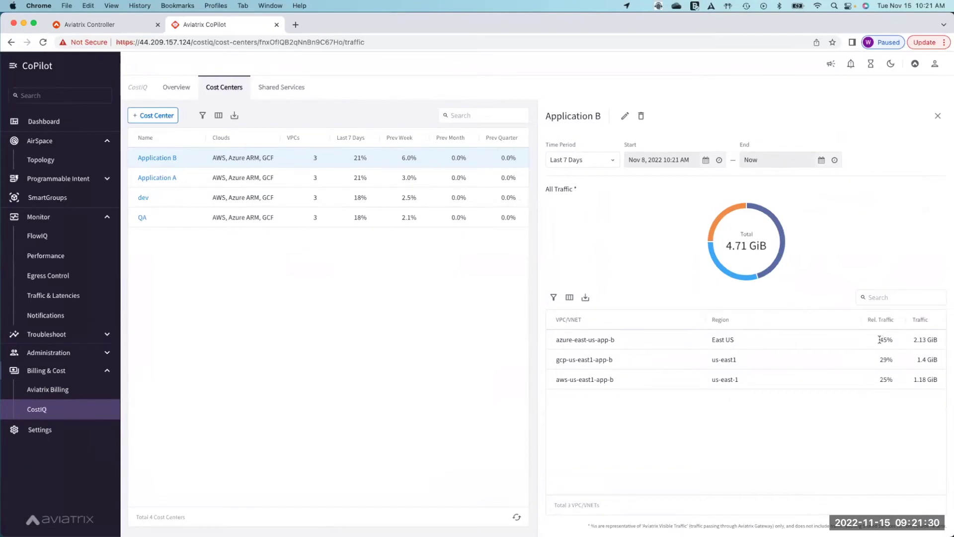
left_click_drag(878, 340, 890, 337)
left_click(890, 337)
left_click(784, 240)
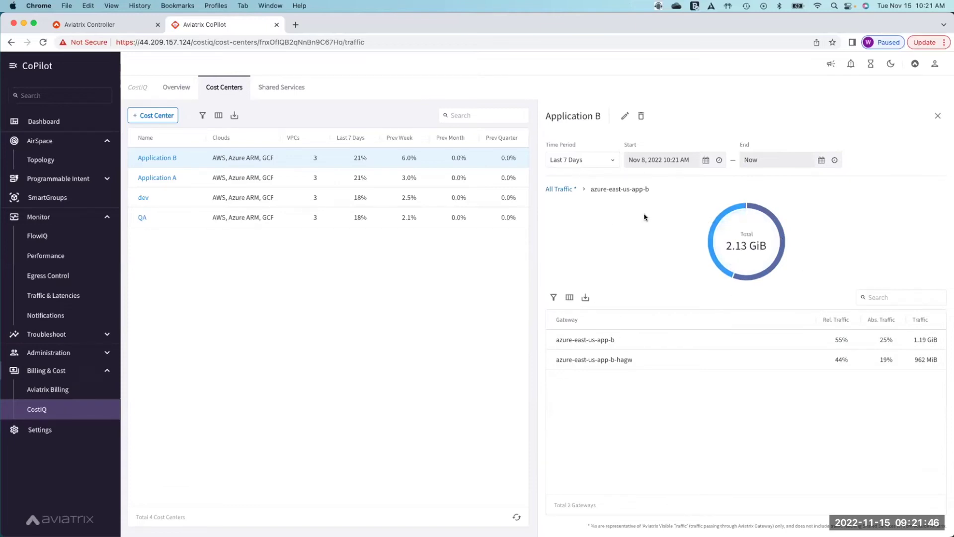
left_click(561, 190)
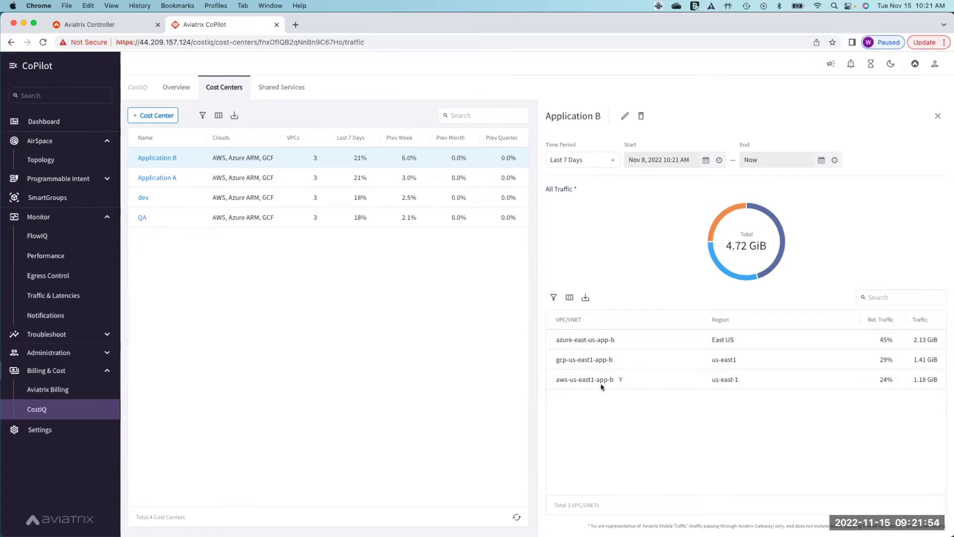
Filter Application B's traffic table to VPC/VNET containing 'gcp'.
left_click(553, 298)
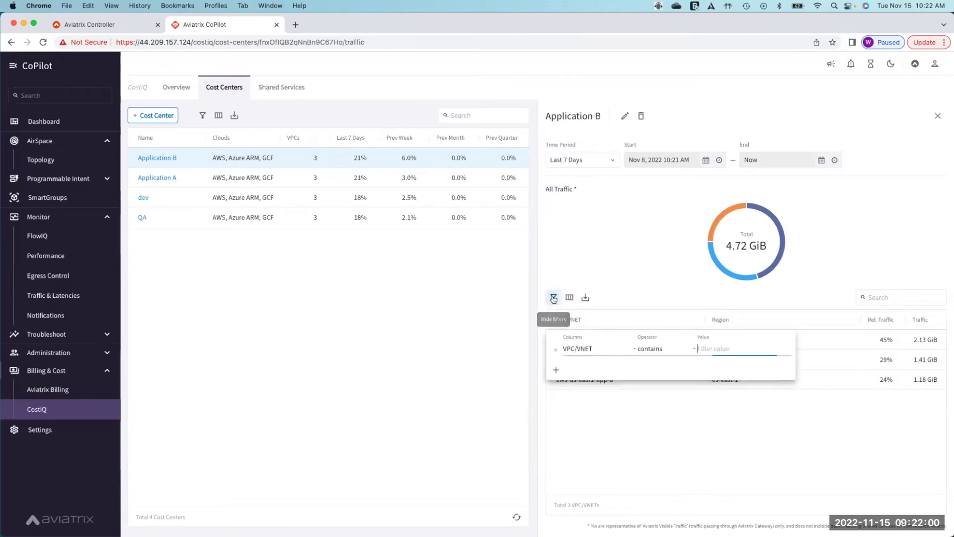
left_click(610, 349)
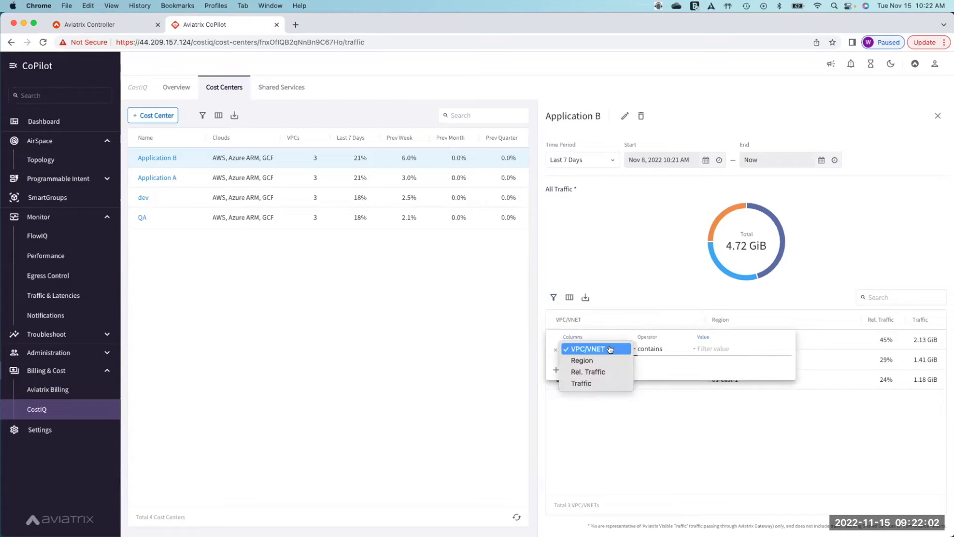
left_click(722, 352)
left_click(723, 350)
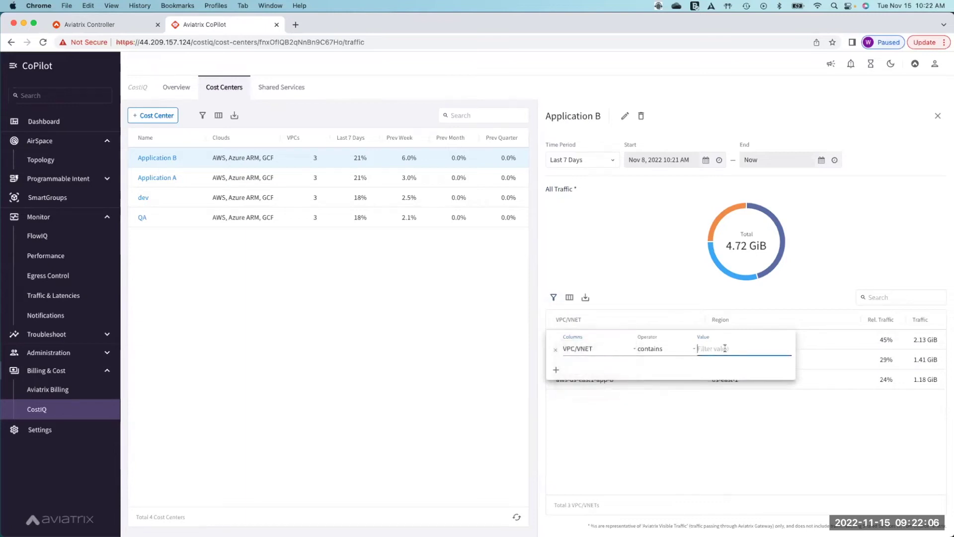
type("gcp")
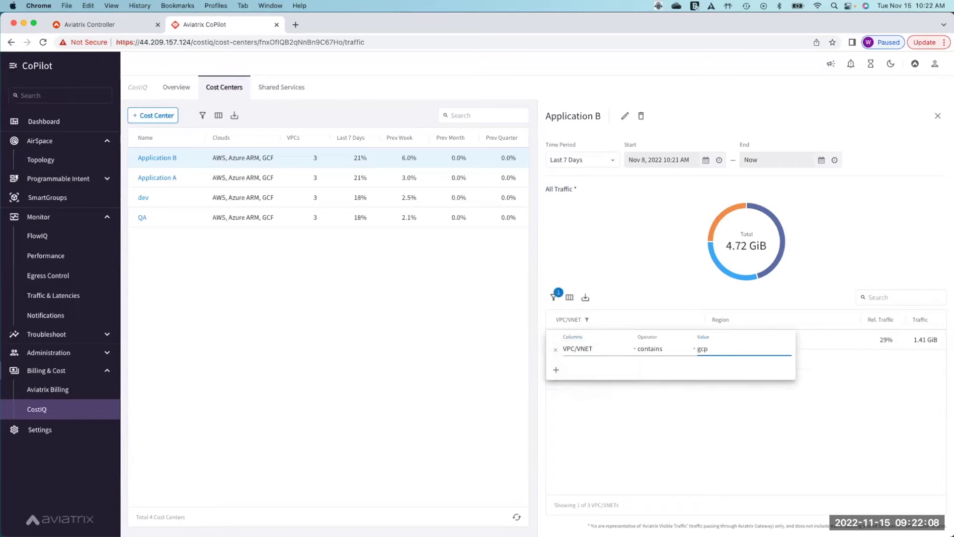
left_click(677, 412)
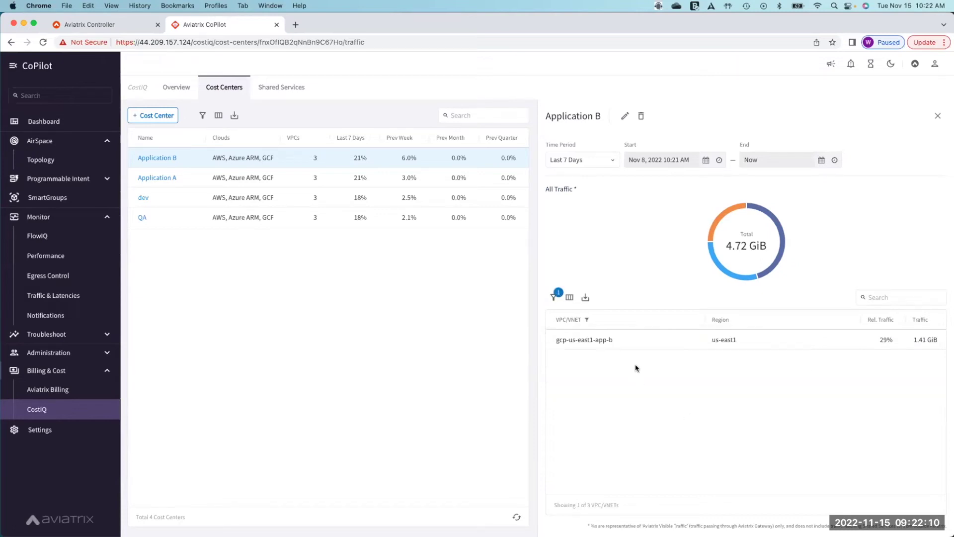
Remove the gcp filter, download the VPC/VNET table as CSV, and view Shared Services.
left_click(553, 298)
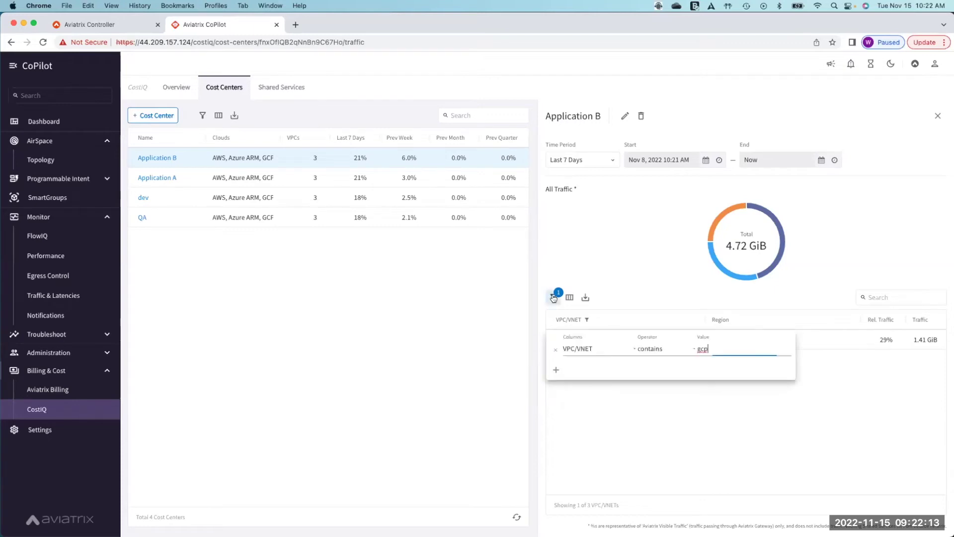
left_click(558, 351)
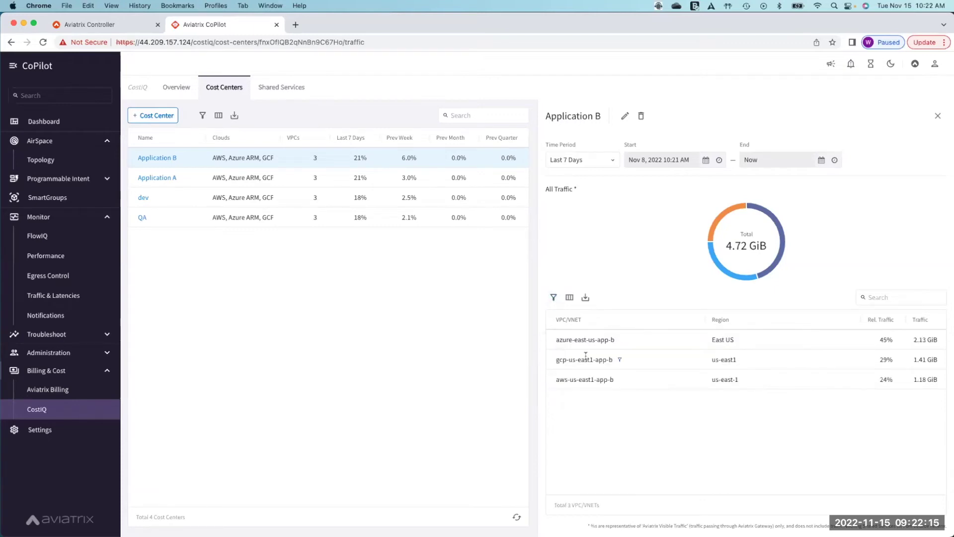
left_click(584, 298)
left_click(278, 93)
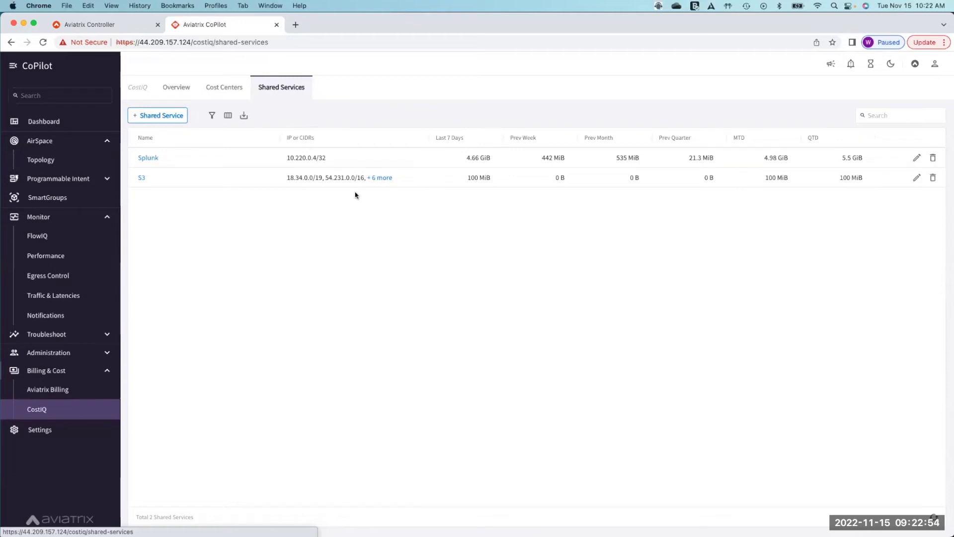
Review S3's six extra CIDR ranges, then start a new shared service.
left_click(383, 178)
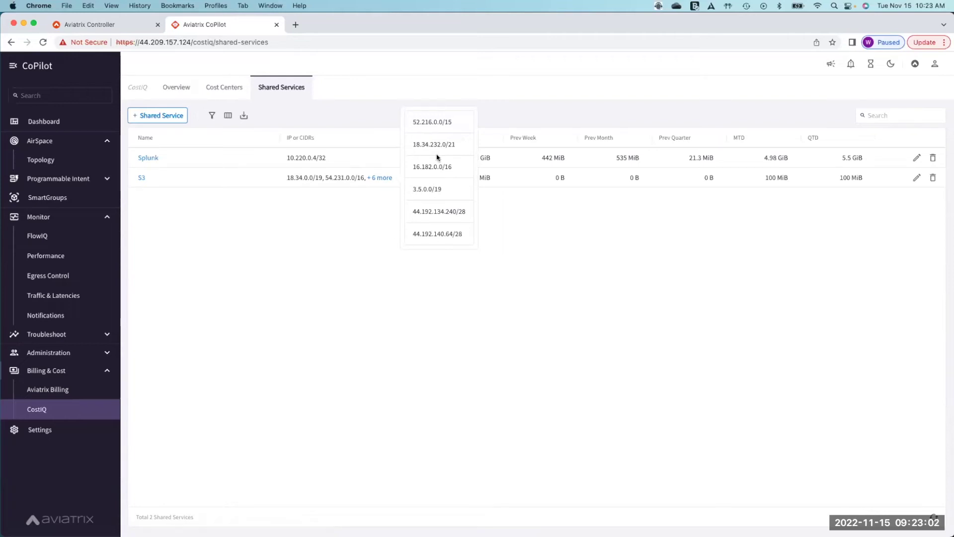
left_click(358, 215)
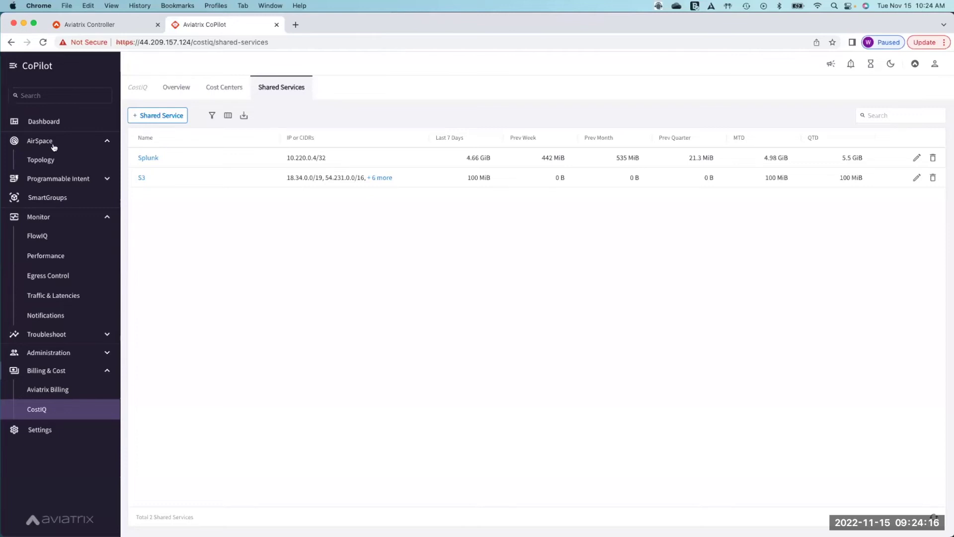
left_click(160, 116)
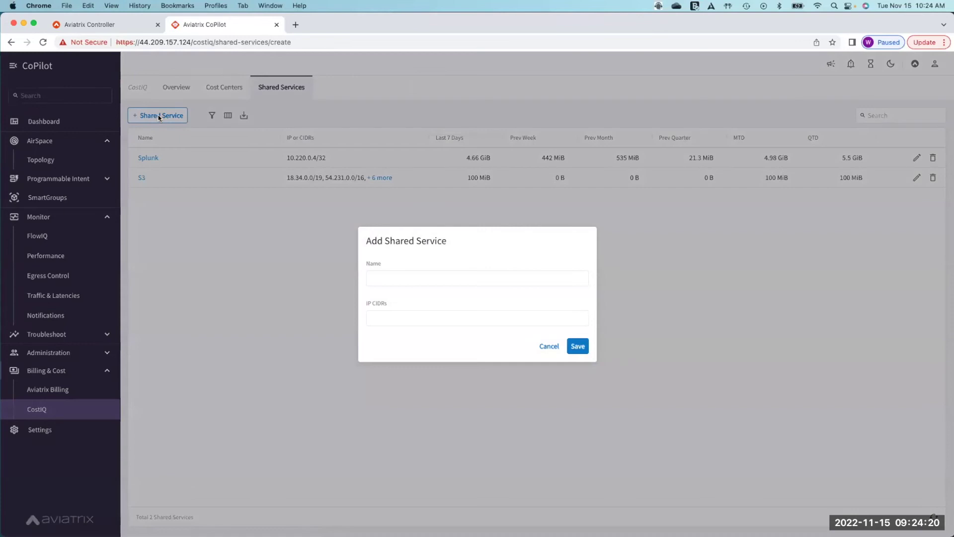
Name the shared service 'On Prem' and enter IP CIDR 192.168.50.0/24.
left_click(425, 273)
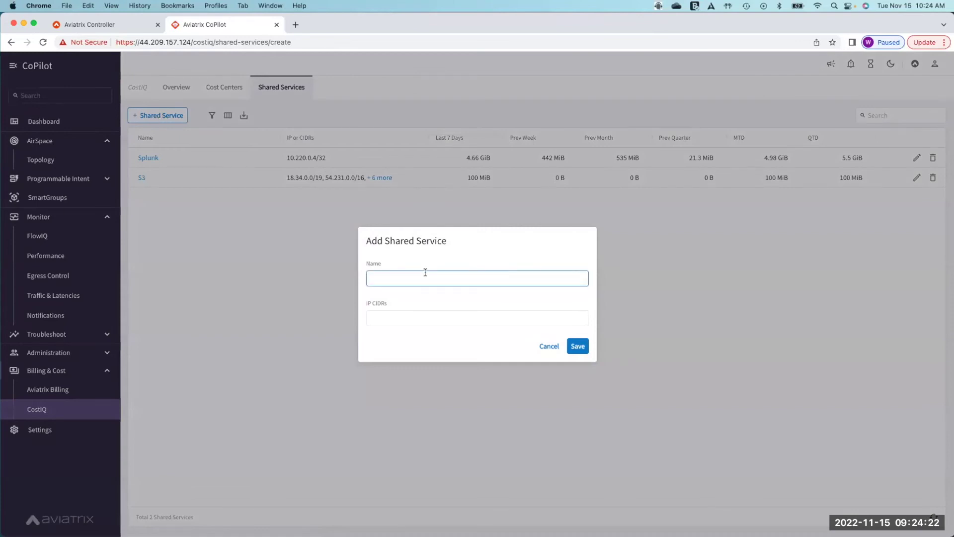
type("On Prem")
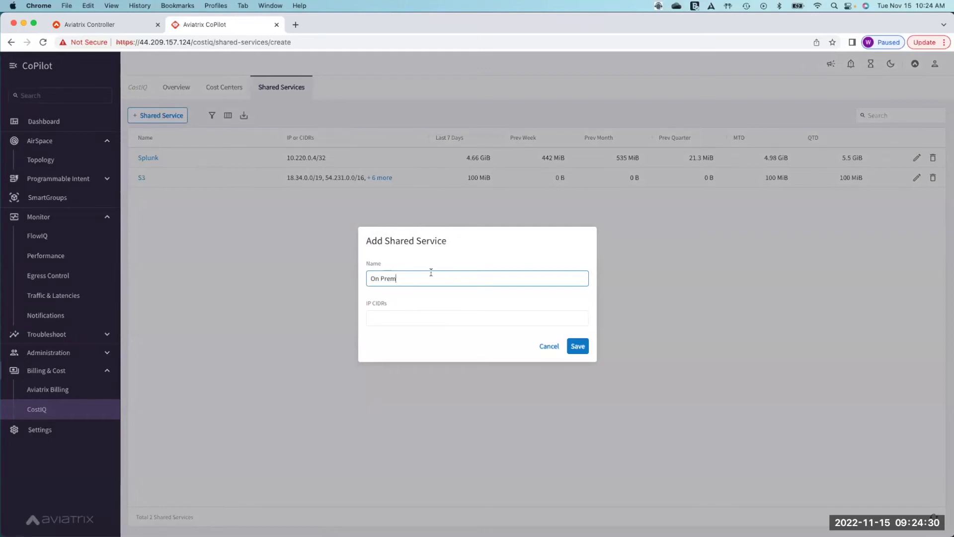
left_click(440, 316)
type("192.168")
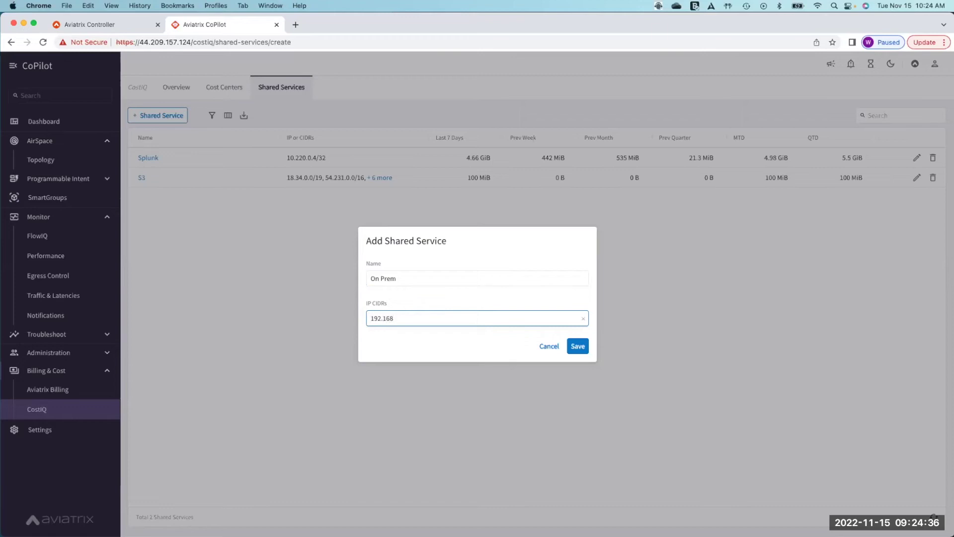
type(".50.0/24")
Save the On Prem (192.168.50.0/24) shared service and view its traffic details, comparing against S3.
left_click(578, 348)
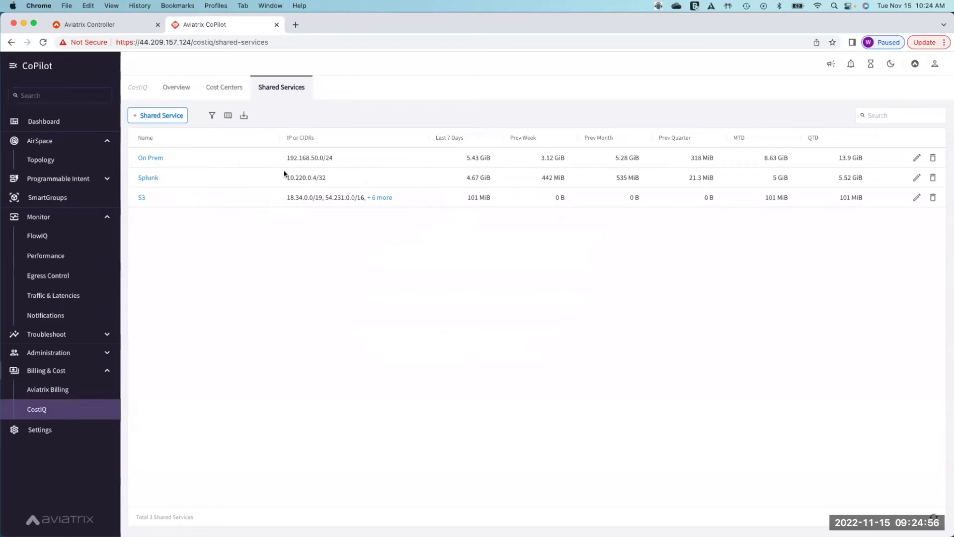
left_click(148, 159)
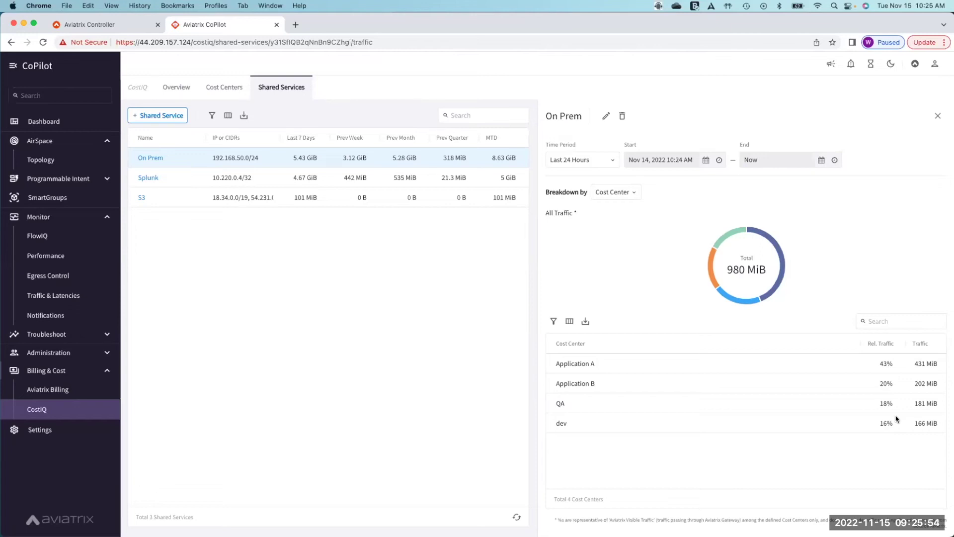
left_click(142, 198)
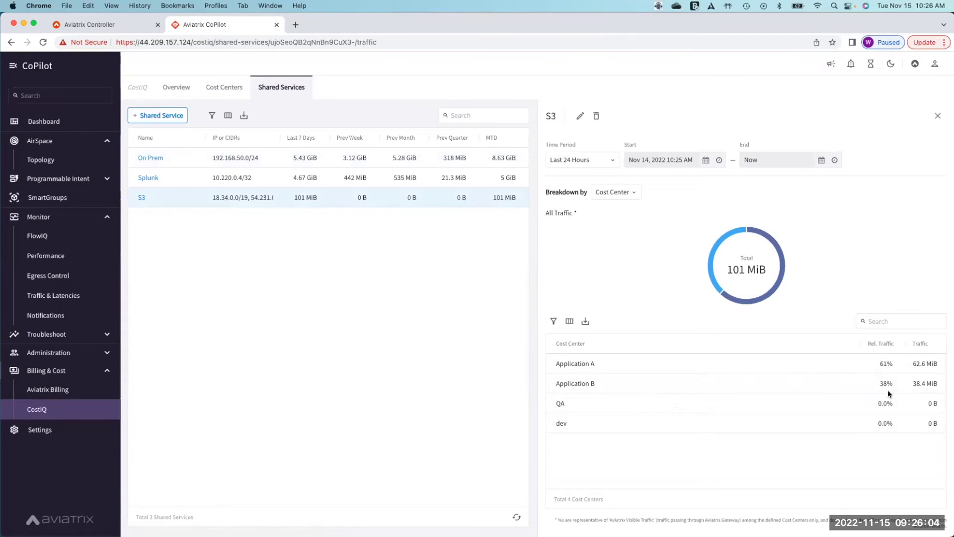
left_click(142, 160)
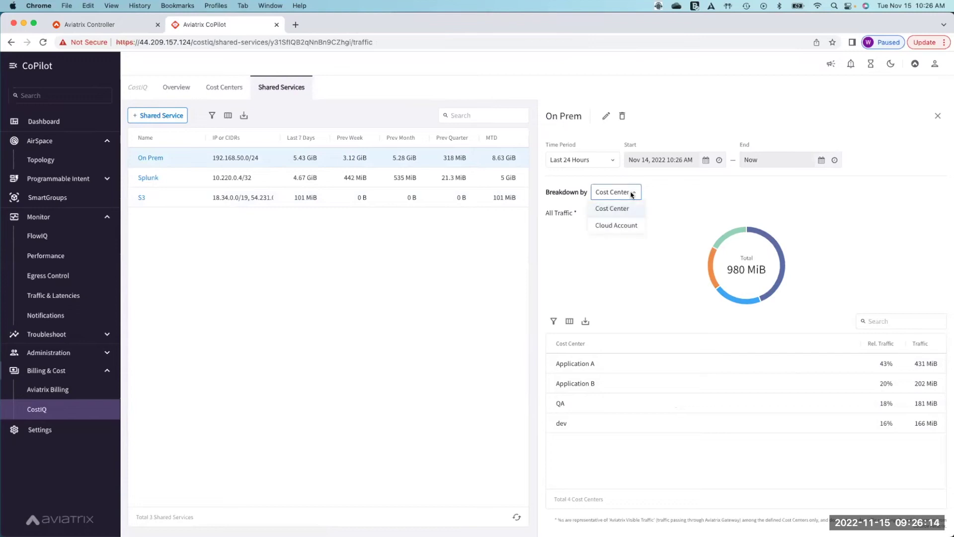
left_click(616, 225)
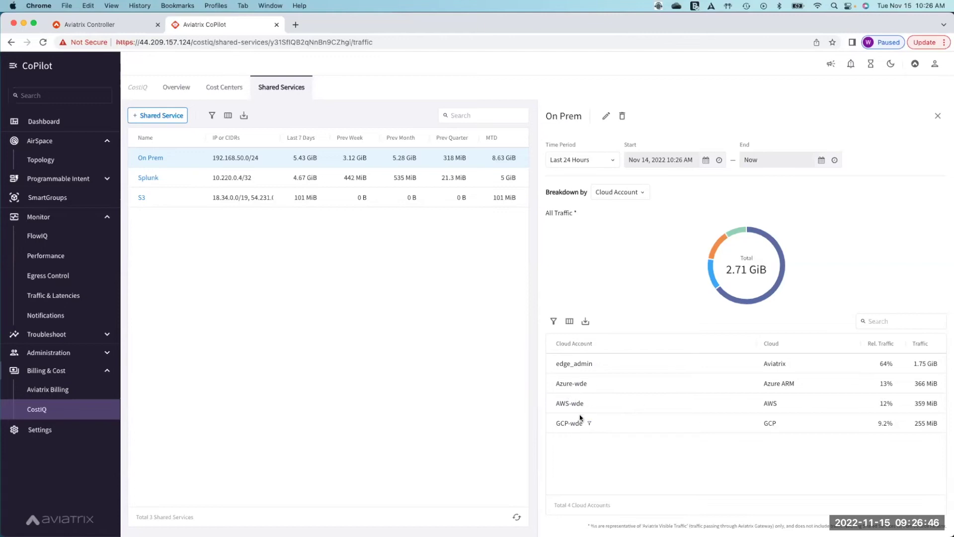
left_click(633, 194)
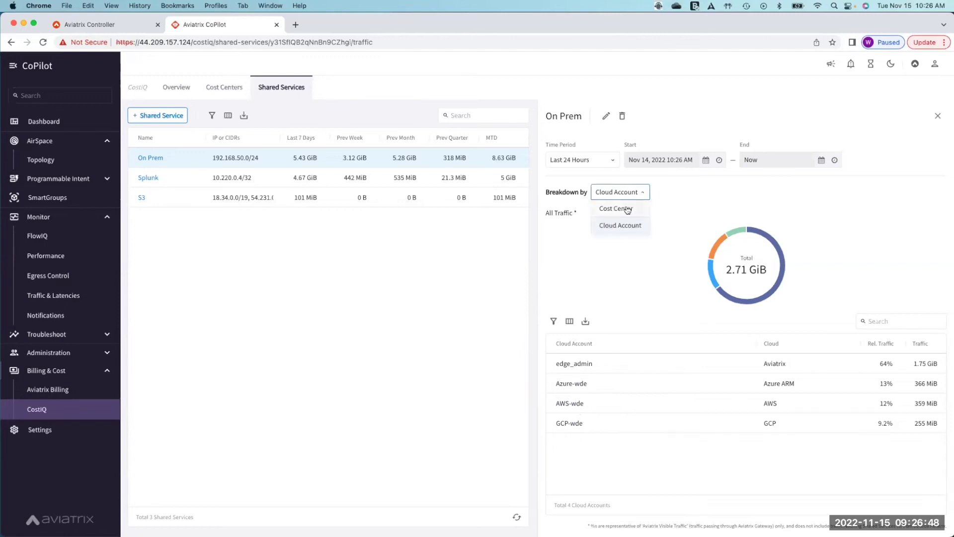
left_click(627, 209)
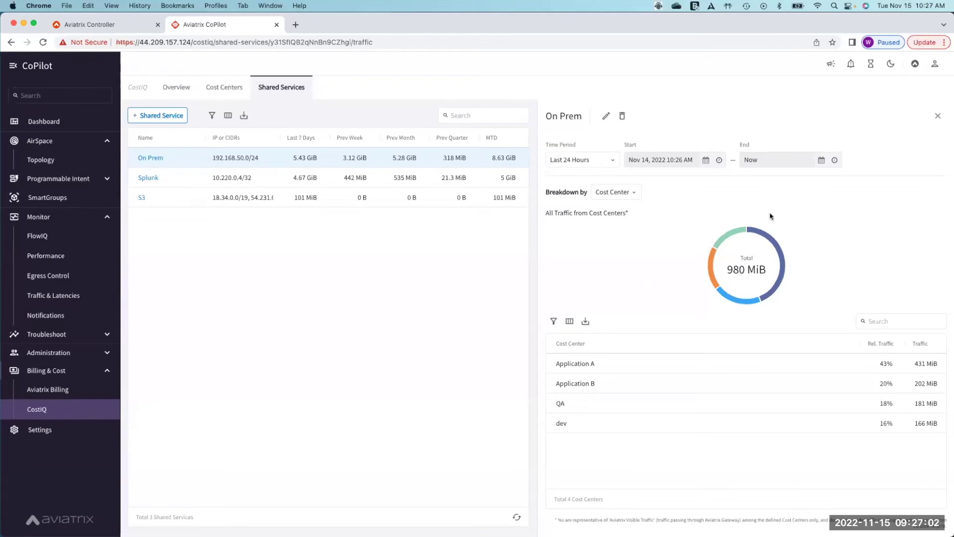
Drill into Application A's On Prem traffic to list its VPC/VNETs (434 MiB total).
mouse_move(782, 253)
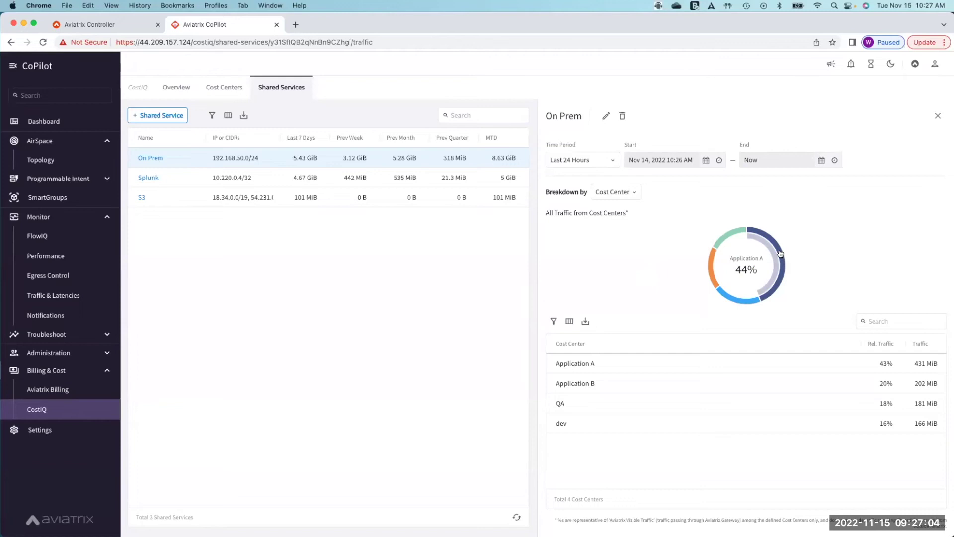
left_click(780, 253)
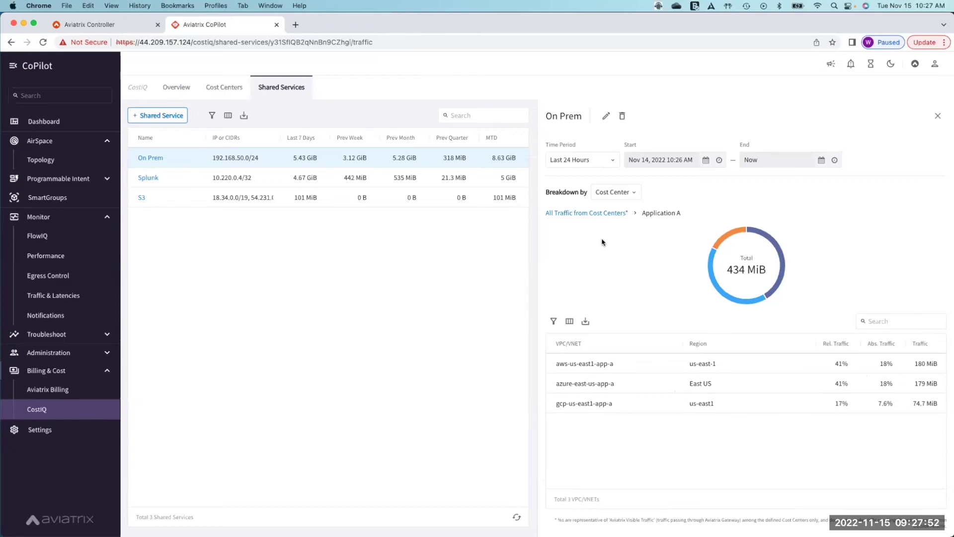
left_click(589, 214)
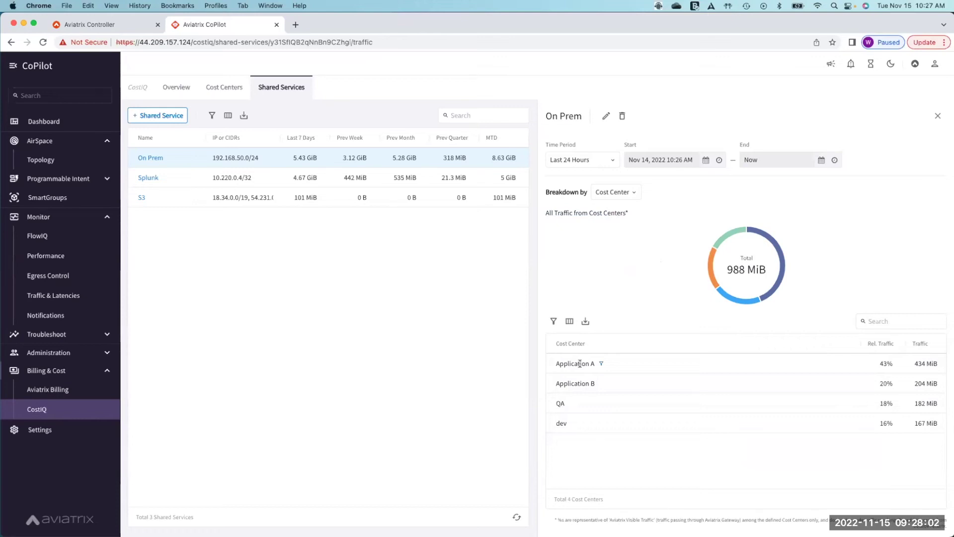
left_click(602, 363)
left_click(587, 213)
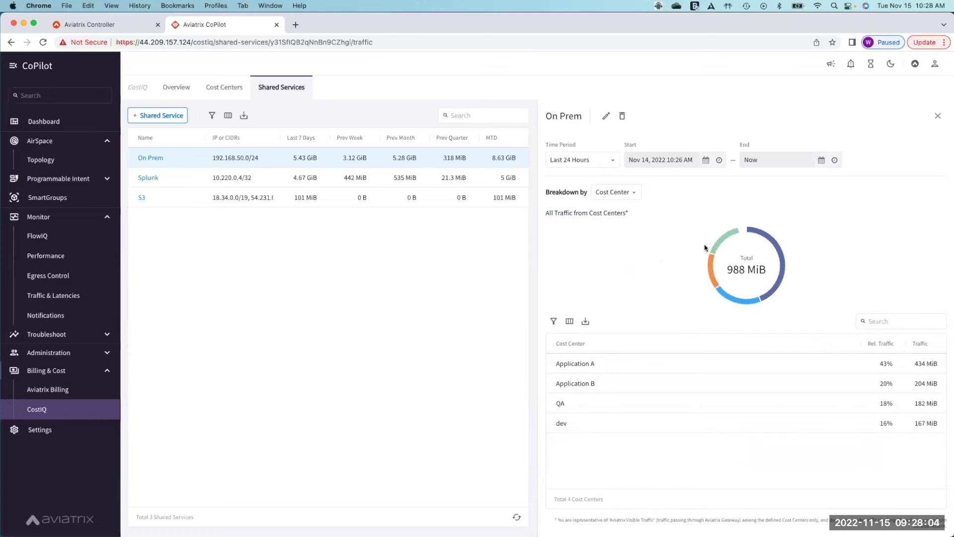
left_click(778, 254)
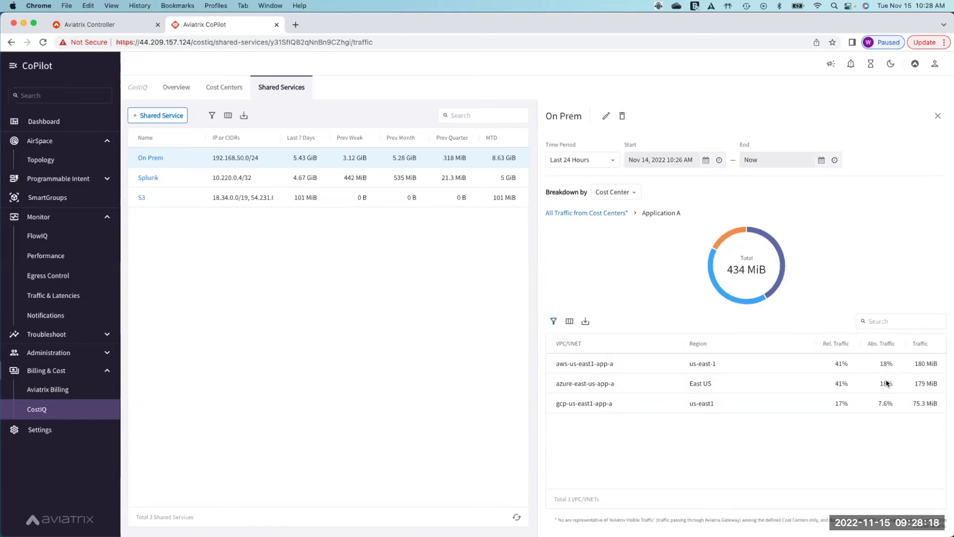
left_click(554, 322)
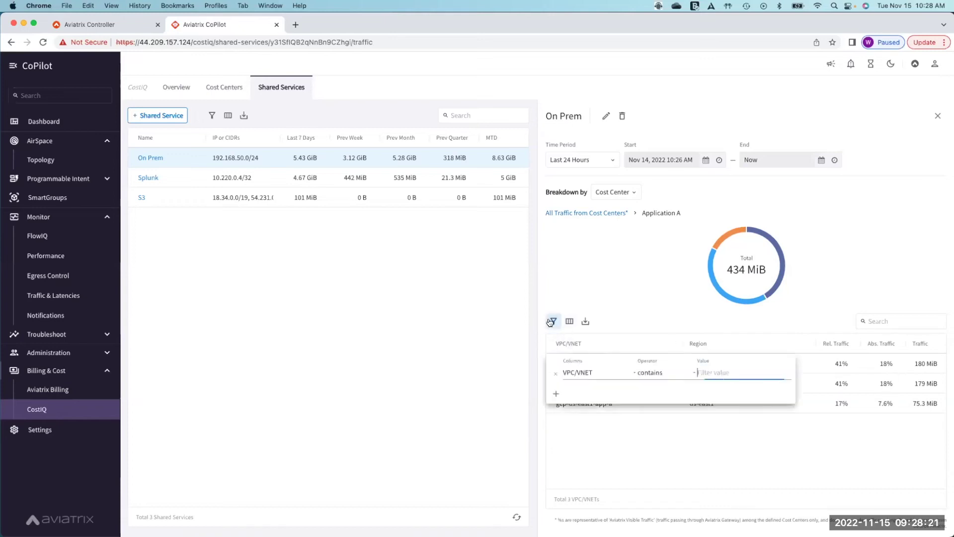
left_click(602, 373)
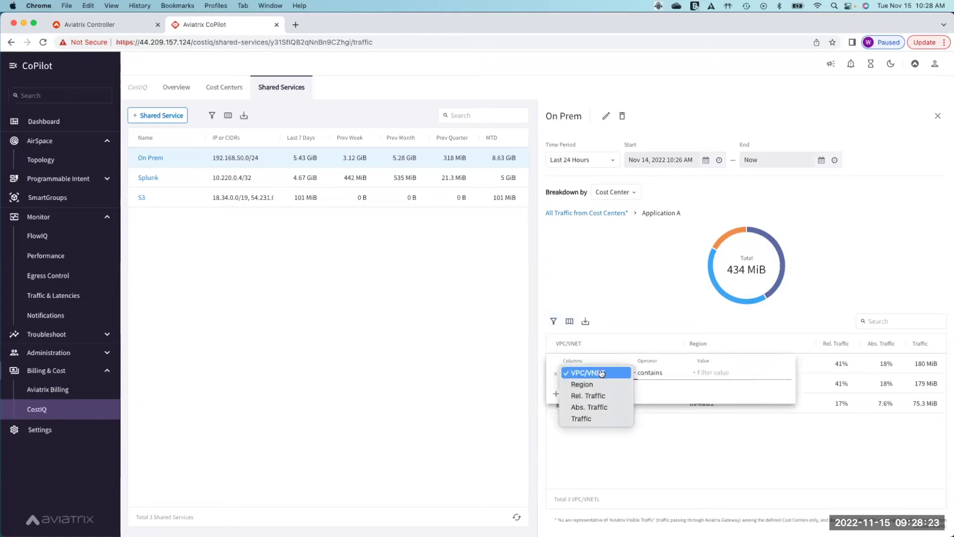
left_click(731, 373)
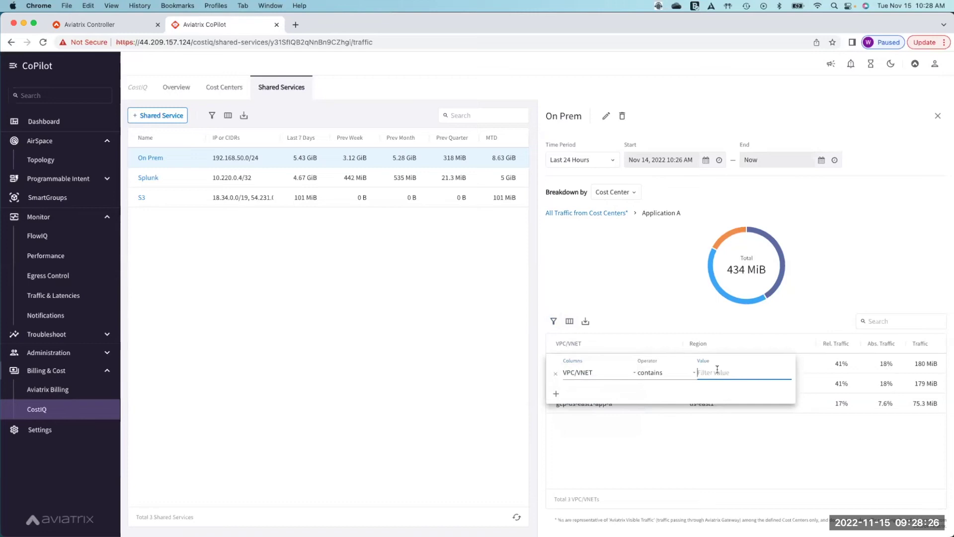
type("gcp")
left_click(666, 426)
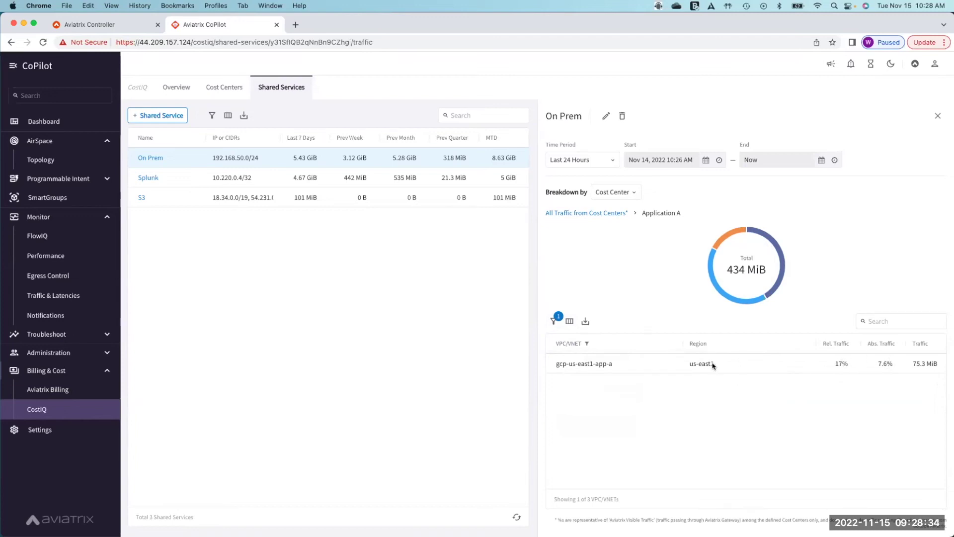
left_click(558, 320)
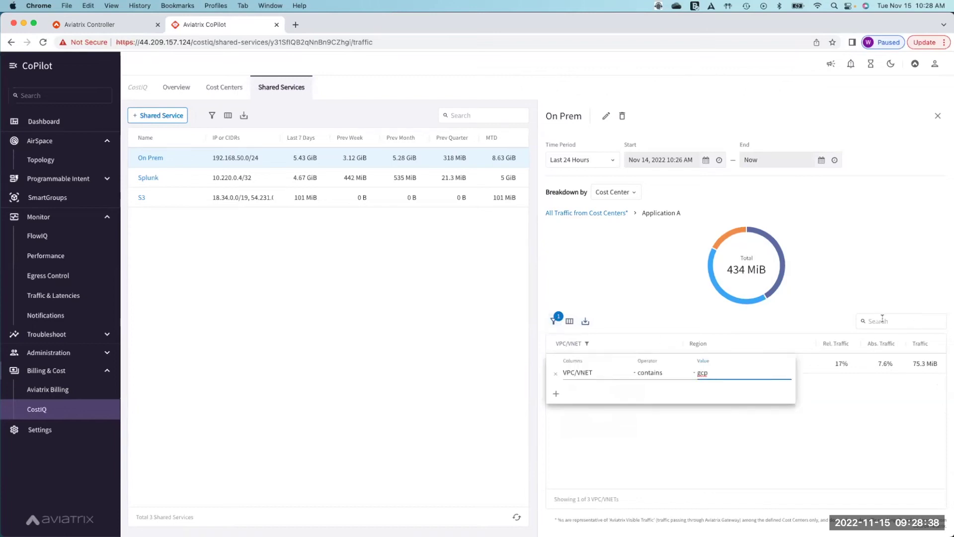
left_click(556, 374)
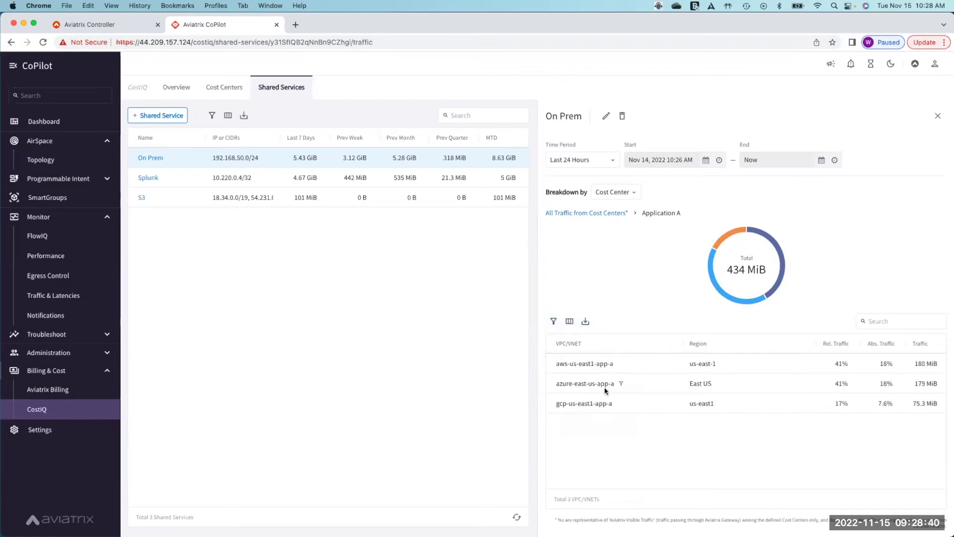
Export Application A's VPC/VNET table and the all-cost-center On Prem breakdown as CSV files.
left_click(585, 323)
left_click(612, 214)
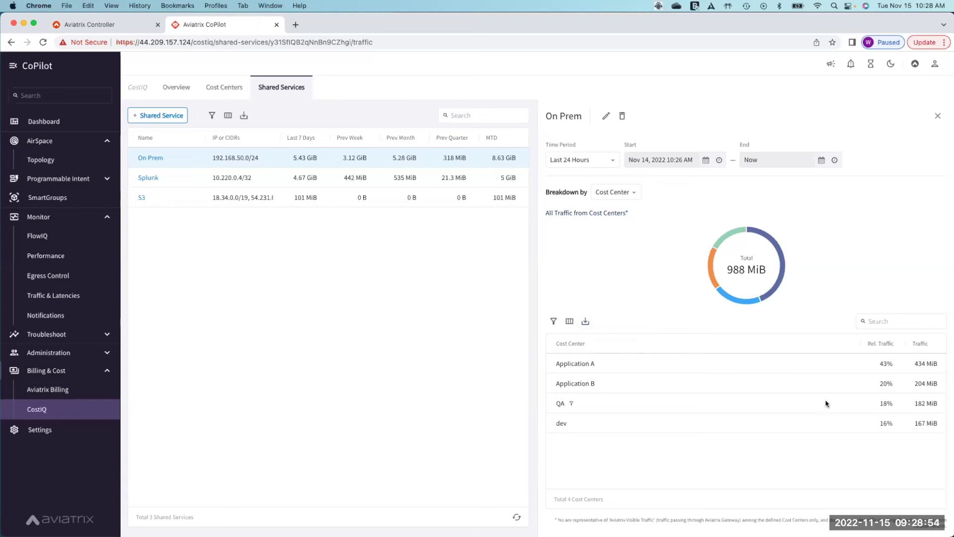
left_click(585, 322)
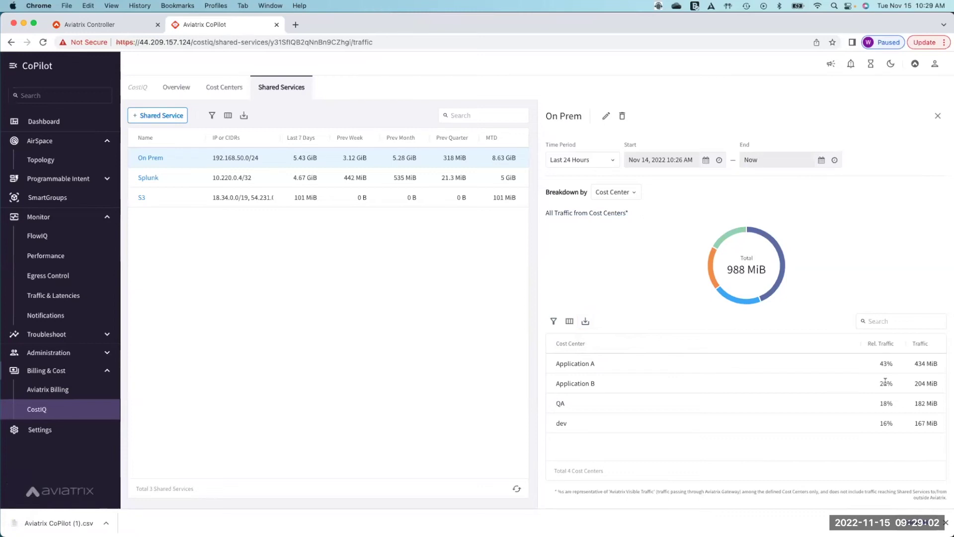
left_click(945, 522)
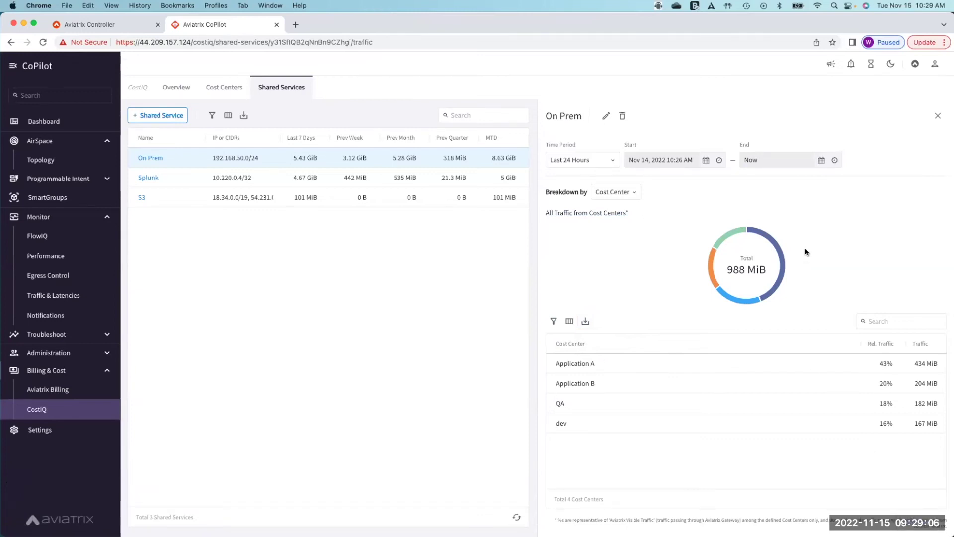
left_click(612, 161)
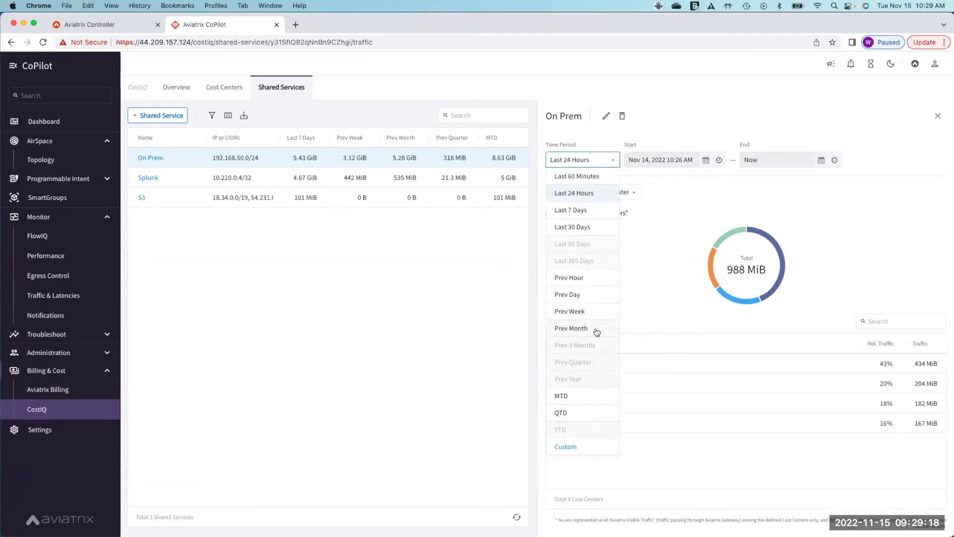
left_click(664, 274)
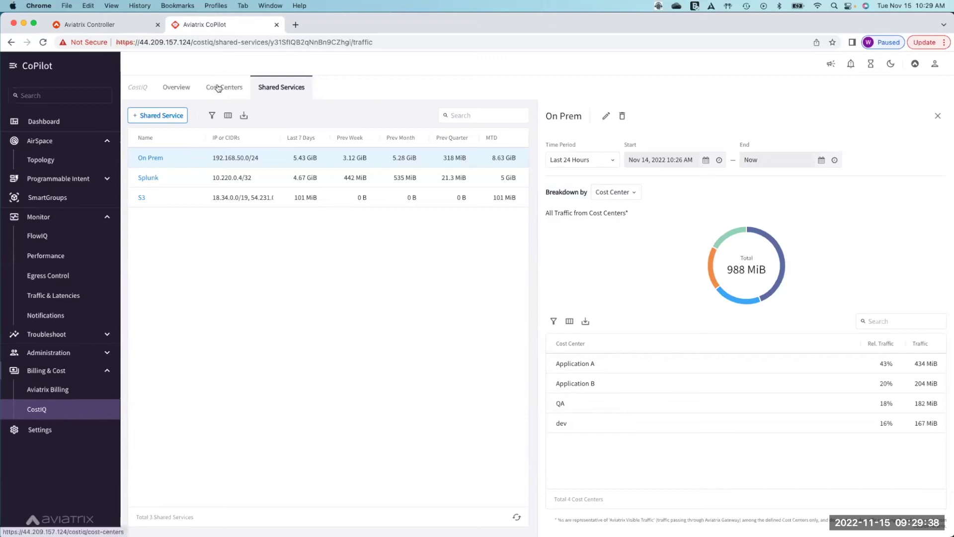
left_click(176, 87)
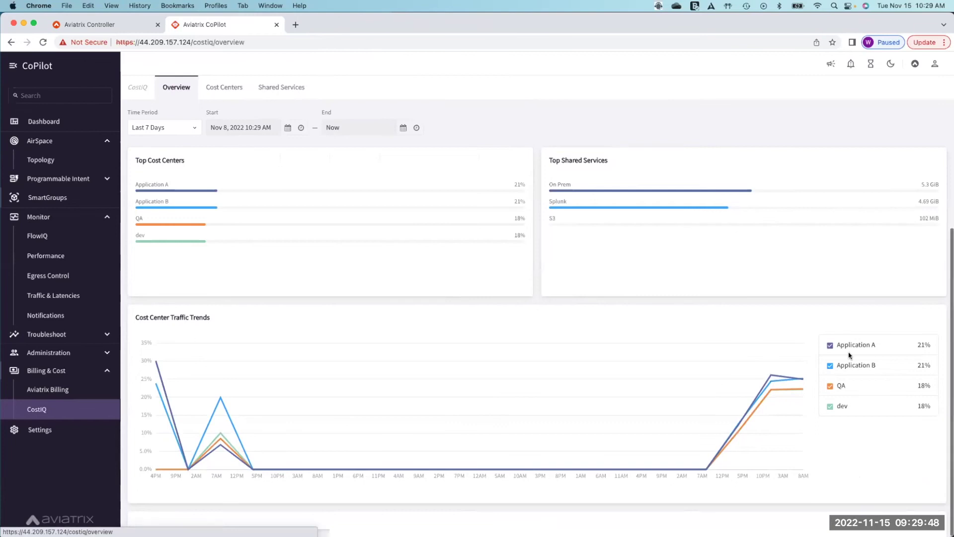
scroll(594, 284, "down", 4)
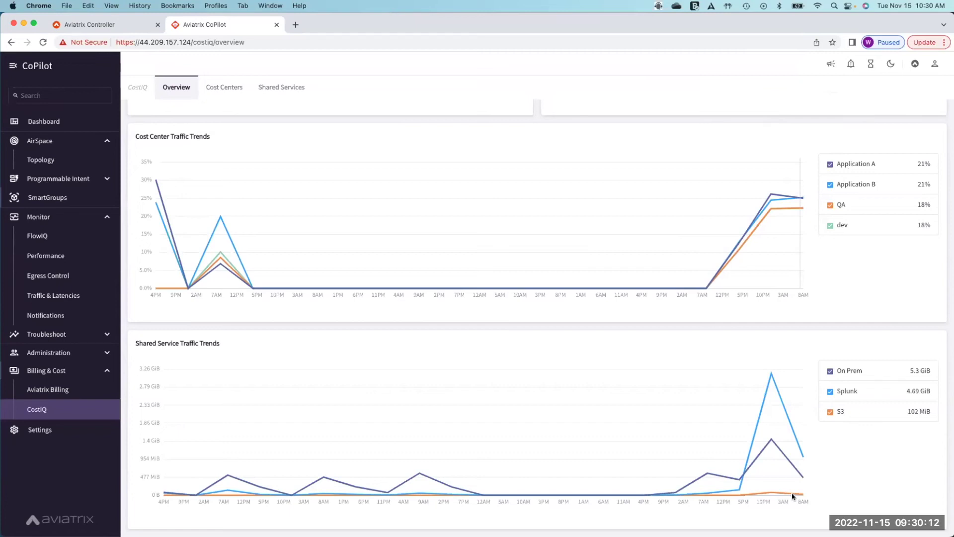
mouse_move(773, 494)
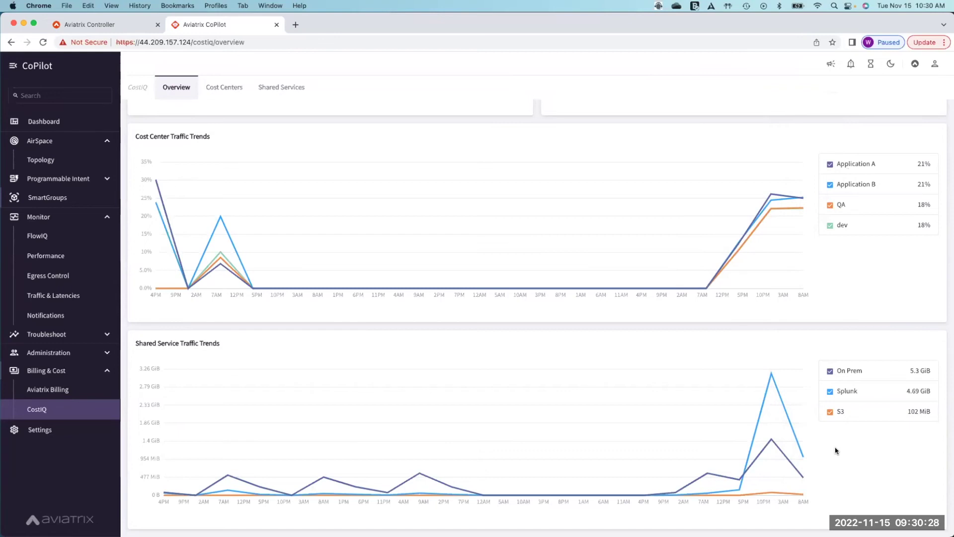
scroll(362, 214, "up", 5)
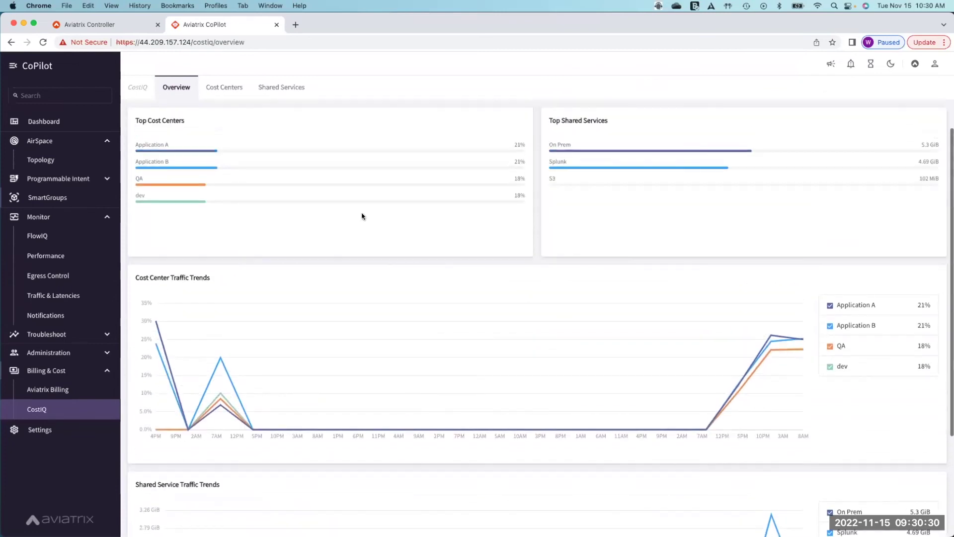
left_click(186, 128)
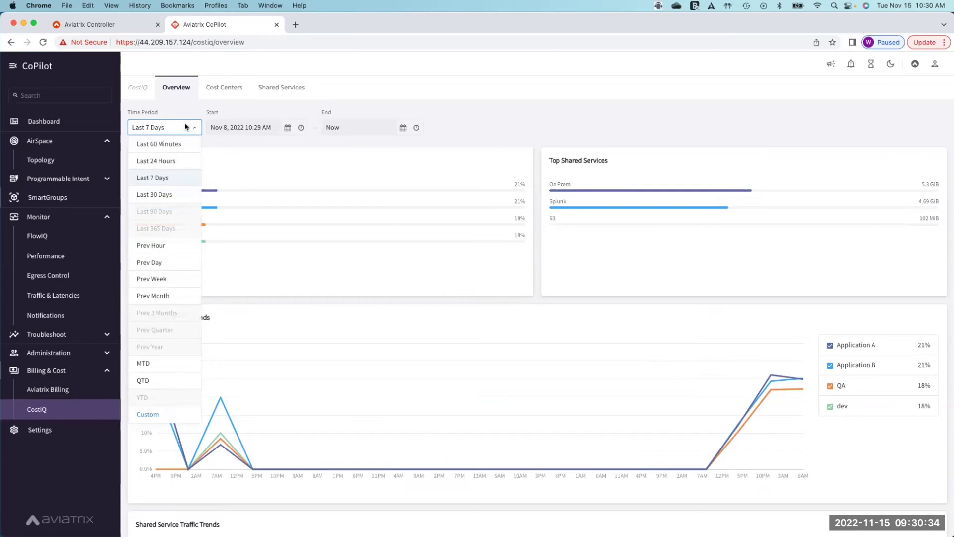
left_click(186, 127)
scroll(674, 243, "down", 5)
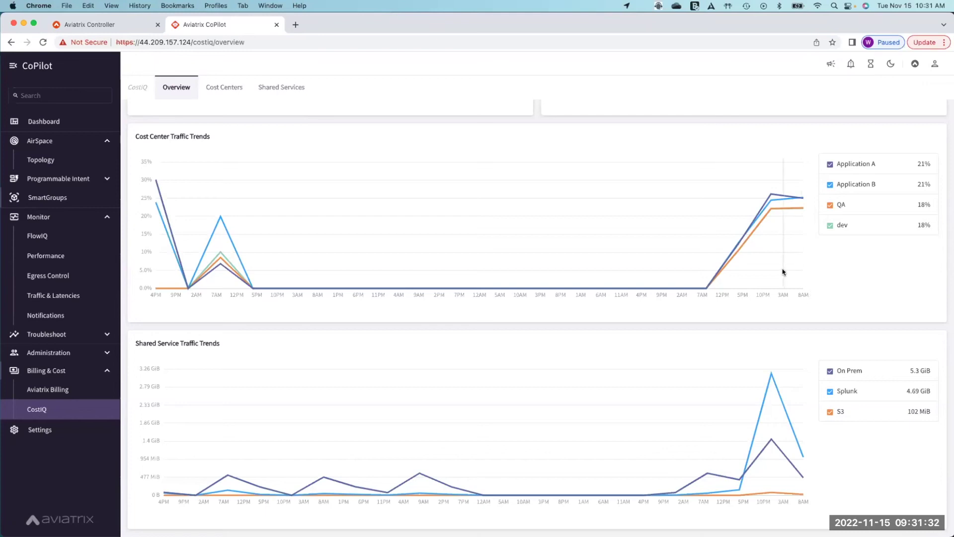
scroll(729, 232, "up", 3)
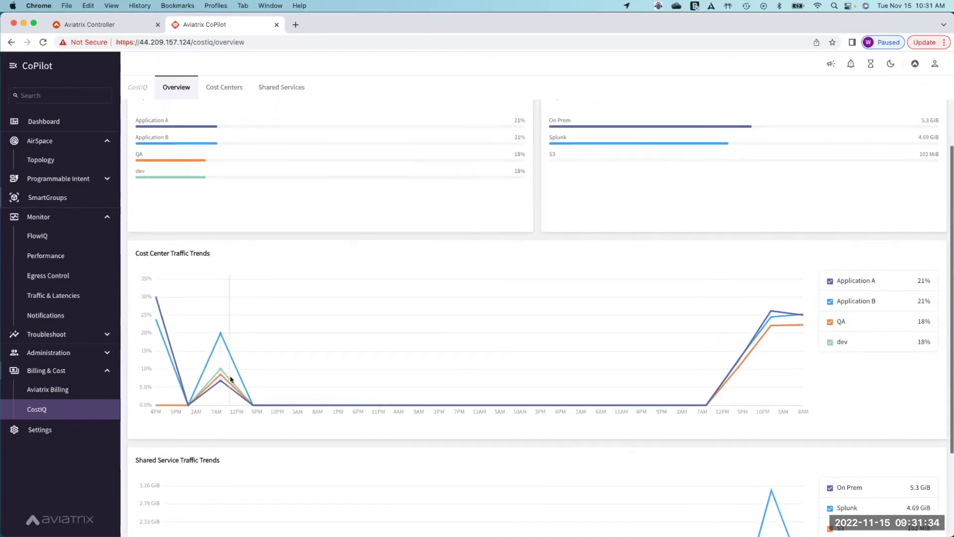
scroll(285, 247, "up", 2)
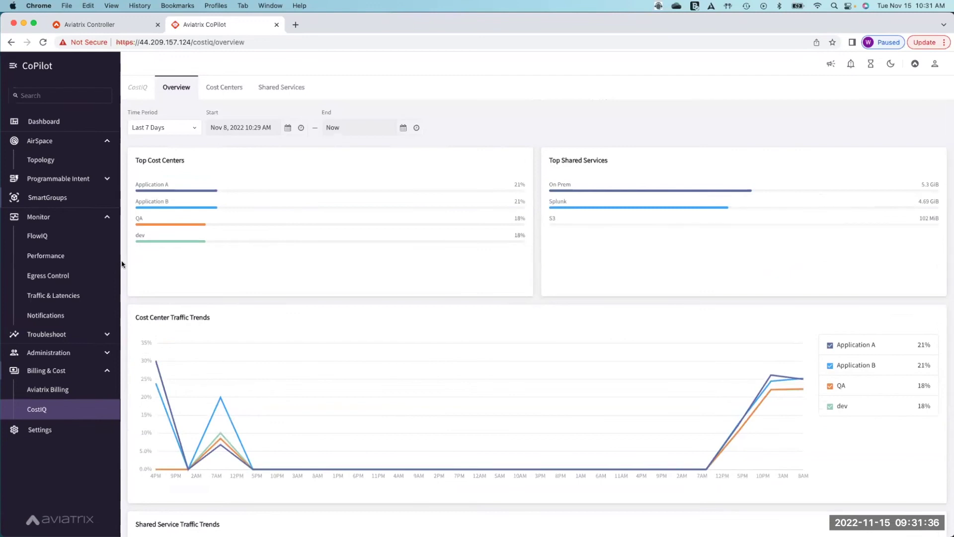
left_click(35, 412)
Disable the CostIQ add-on in the Licensing settings.
left_click(39, 430)
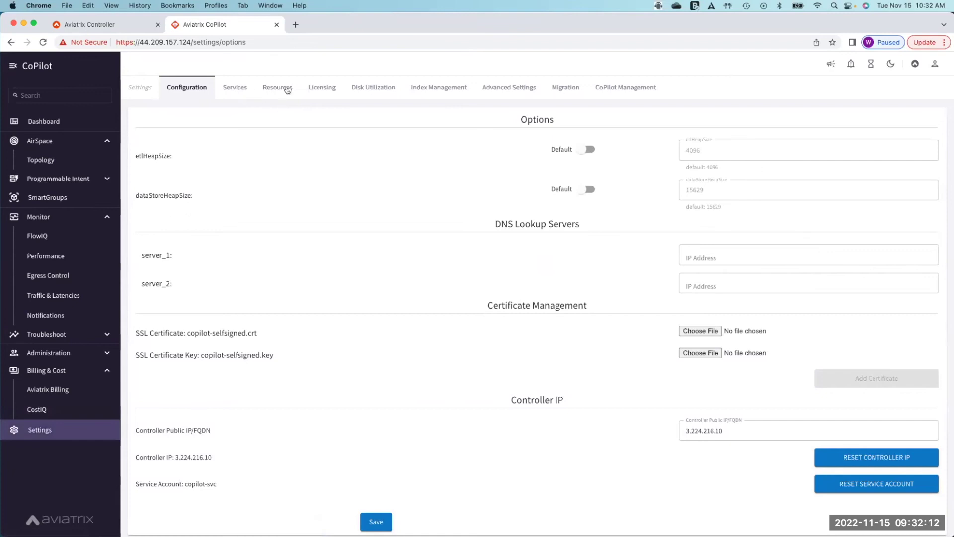
left_click(319, 89)
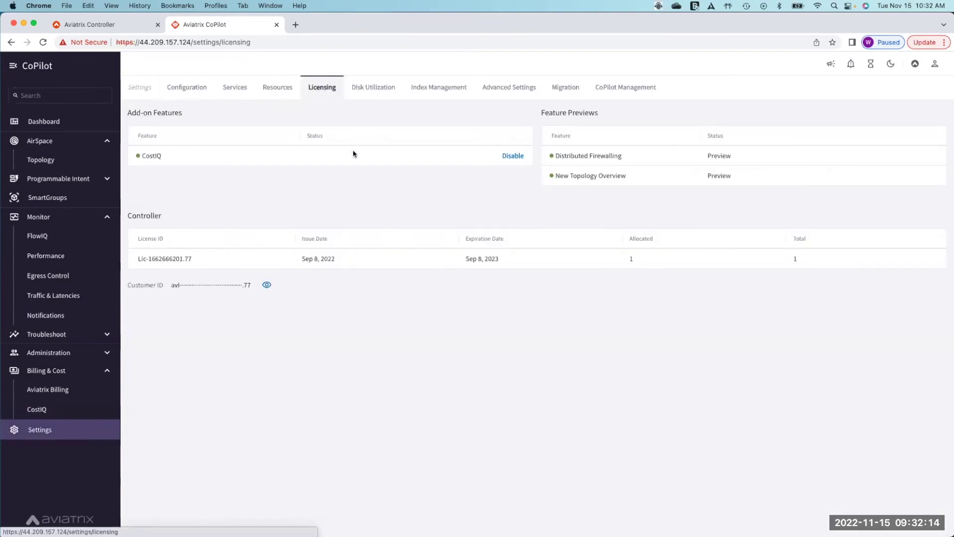
left_click(512, 156)
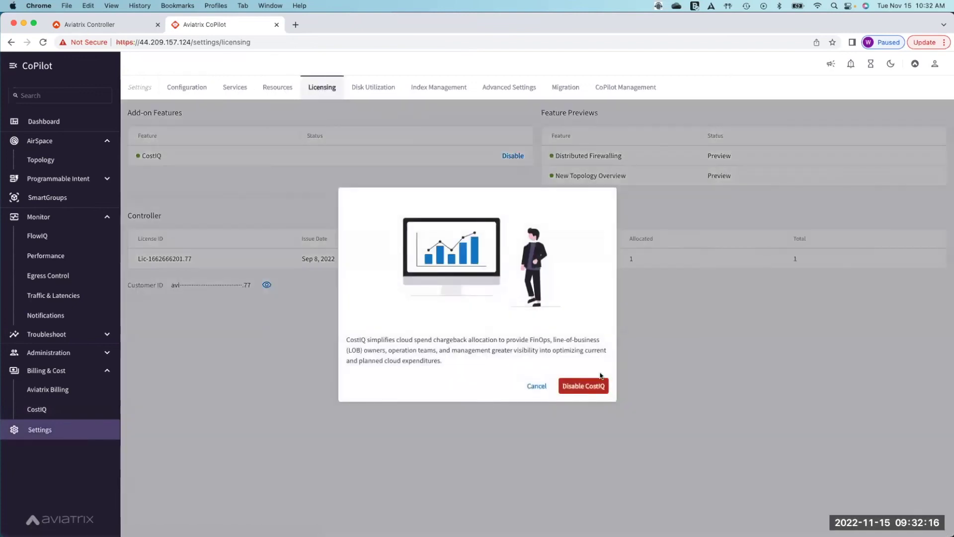
left_click(595, 388)
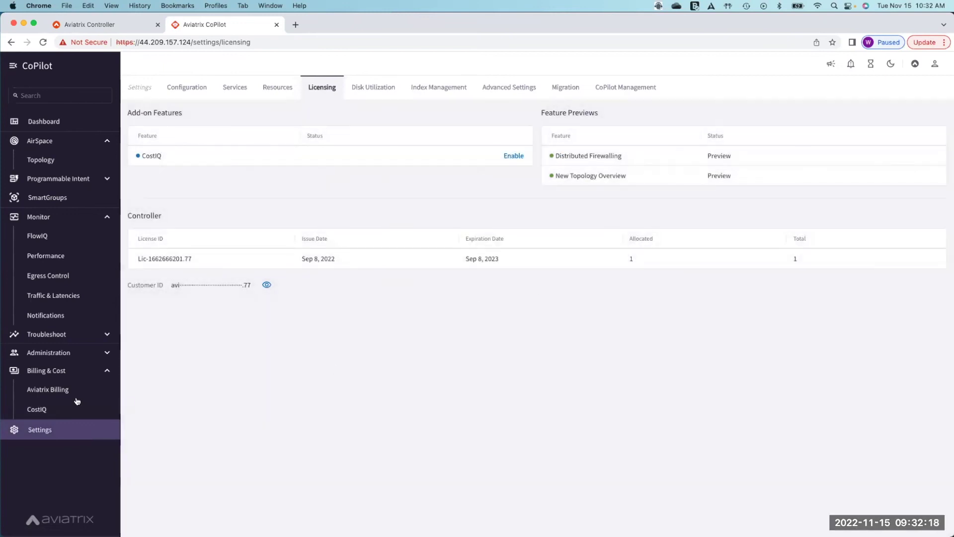
Browse CostIQ's sample-data overview, cost centers and shared services pages.
left_click(45, 410)
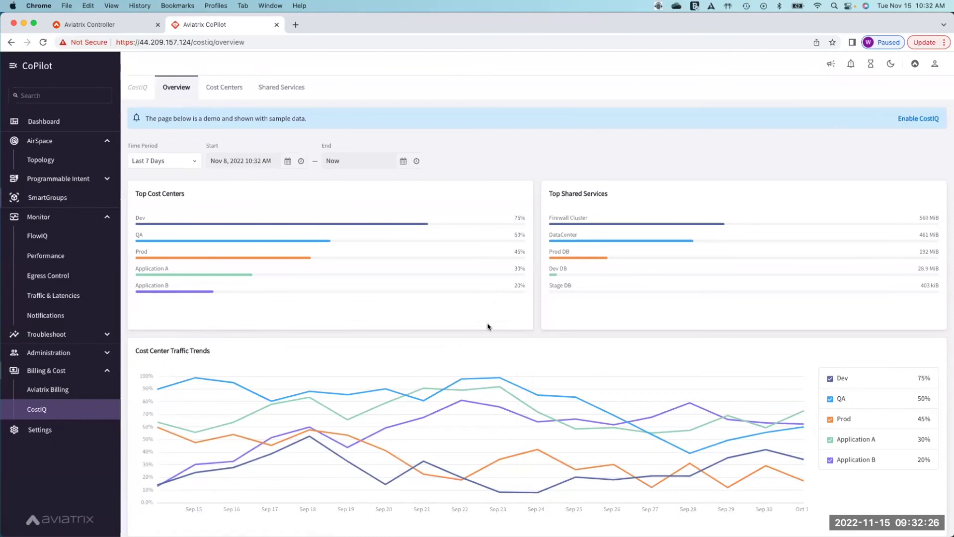
left_click(223, 87)
left_click(271, 86)
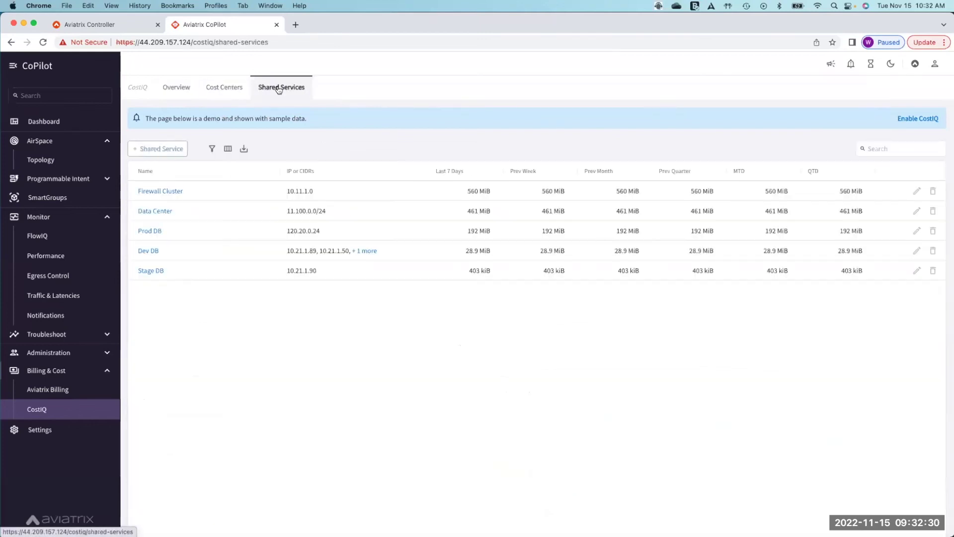
left_click(166, 87)
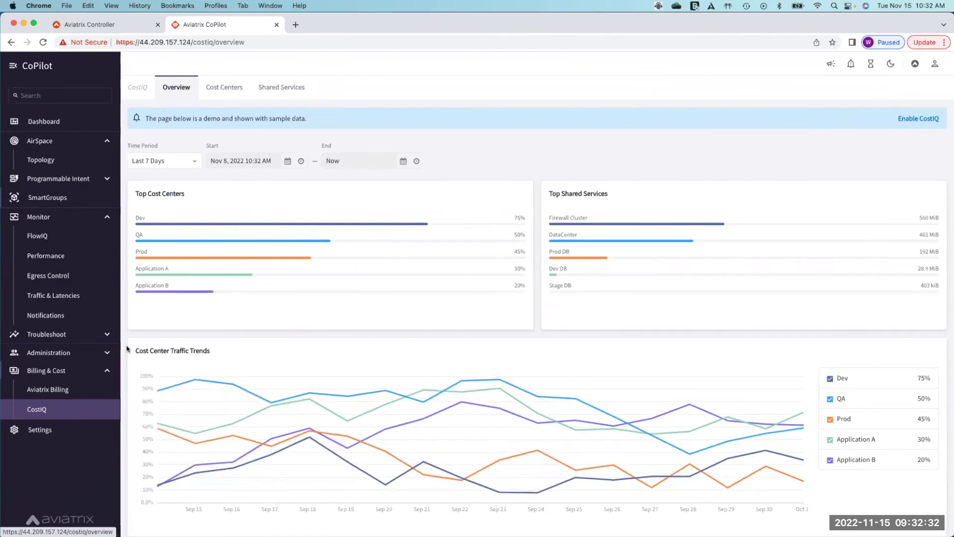
Re-enable CostIQ in Licensing and return to the real CostIQ overview.
left_click(45, 430)
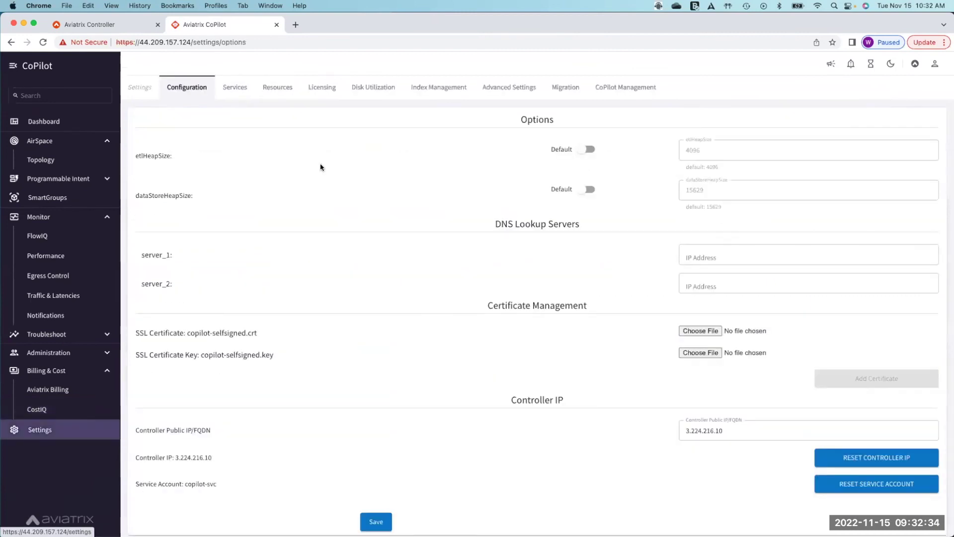
left_click(320, 87)
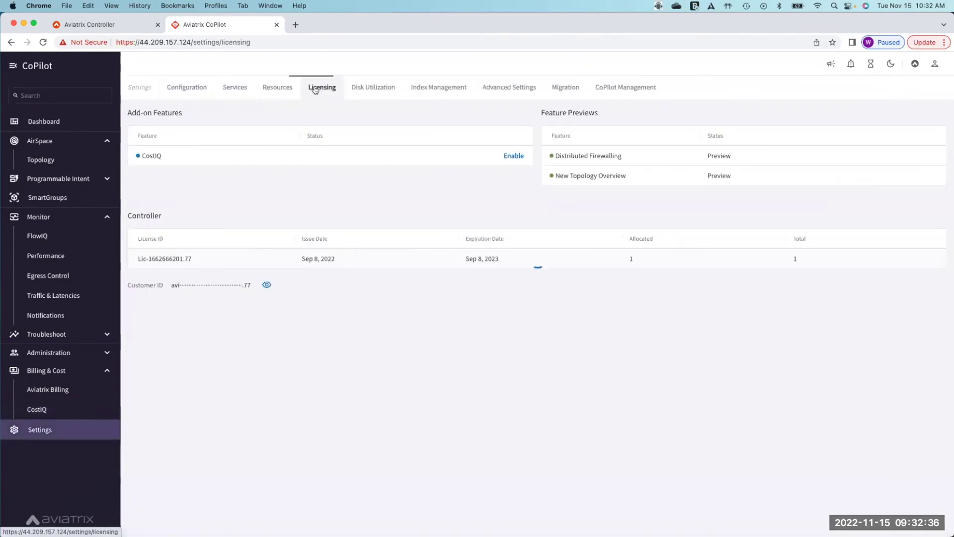
left_click(512, 156)
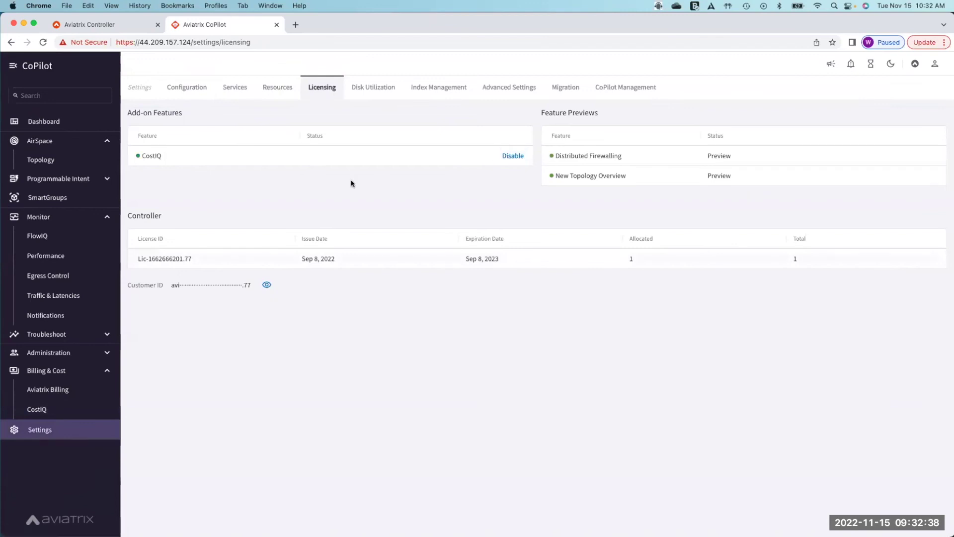
left_click(37, 409)
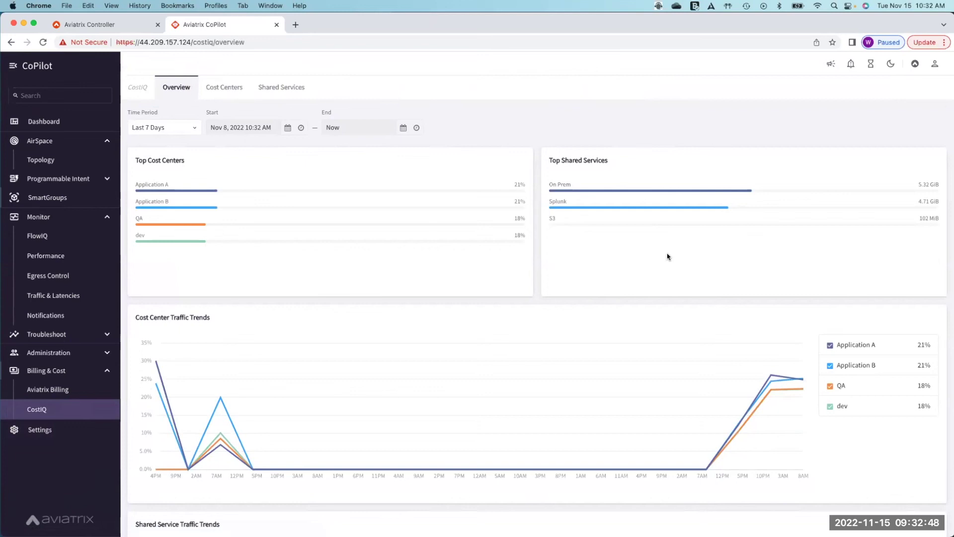
Open On Prem's 24-hour traffic details from Shared Services (995 MiB, Application A 438 MiB).
left_click(287, 88)
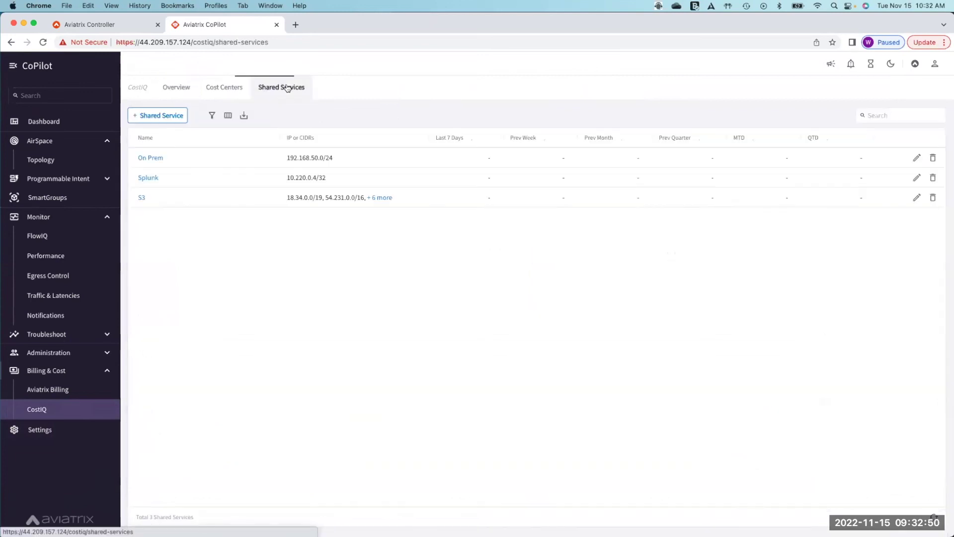
left_click(149, 158)
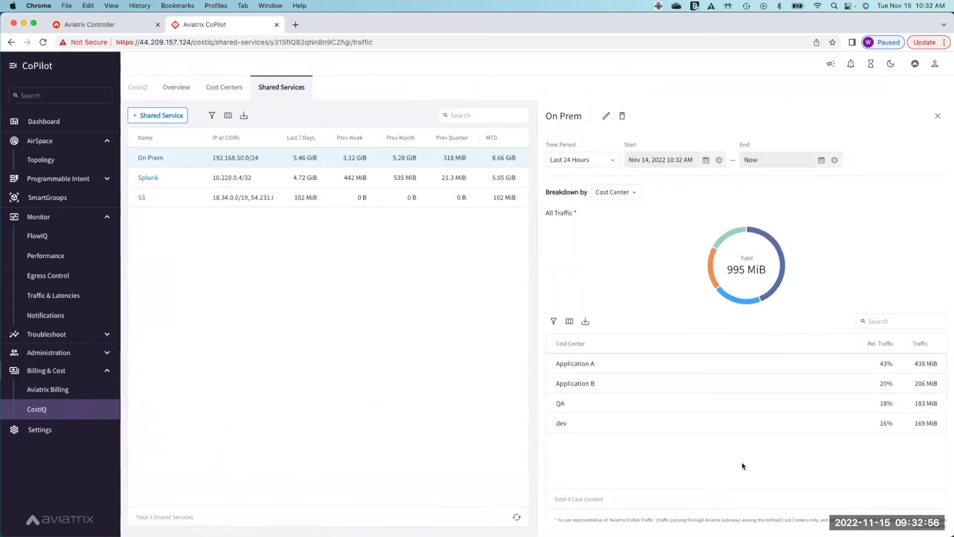
mouse_move(774, 375)
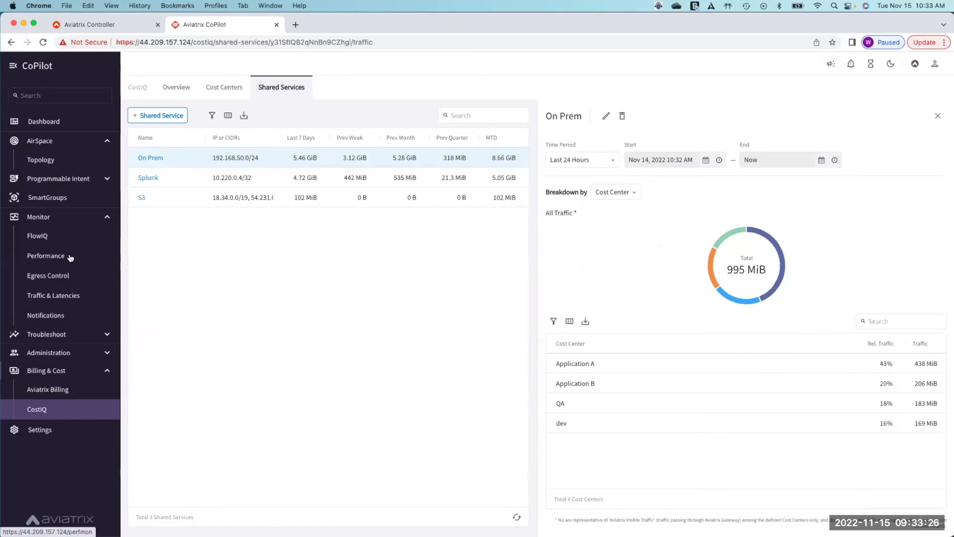
Switch to FlowIQ, then back to the CostIQ Overview showing On Prem 5.32 GiB and Splunk 4.71 GiB.
left_click(38, 236)
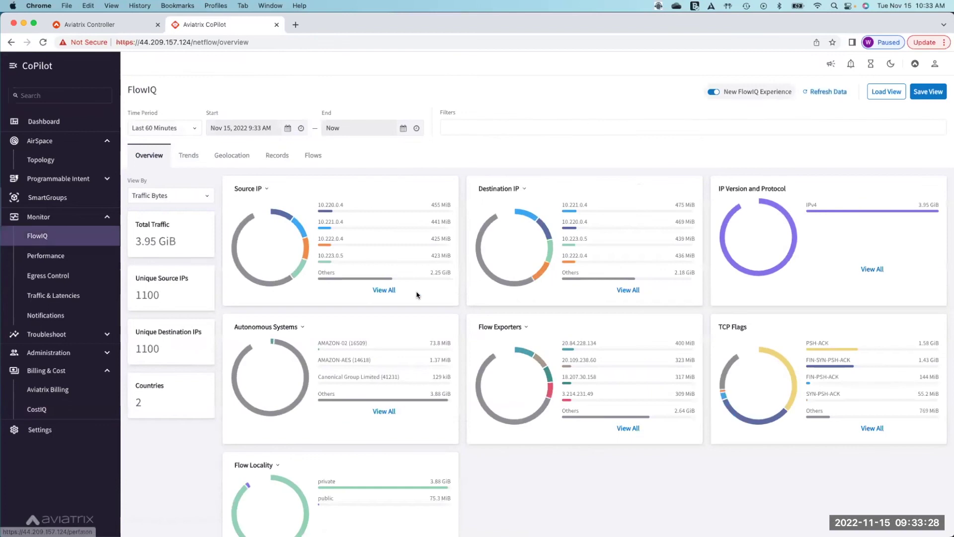
left_click(45, 408)
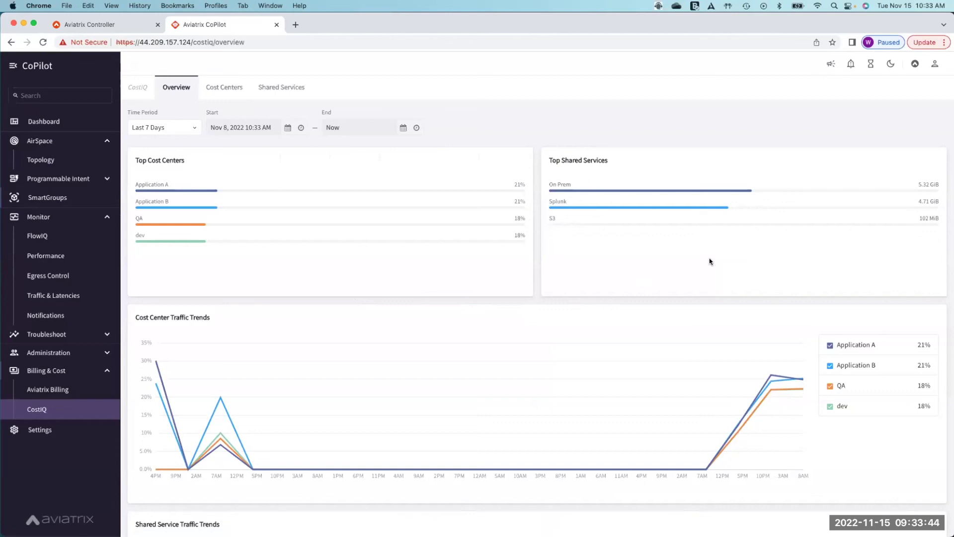
Reopen On Prem's cost-center breakdown from Shared Services (Application A 438 MiB, Application B 206 MiB).
left_click(279, 89)
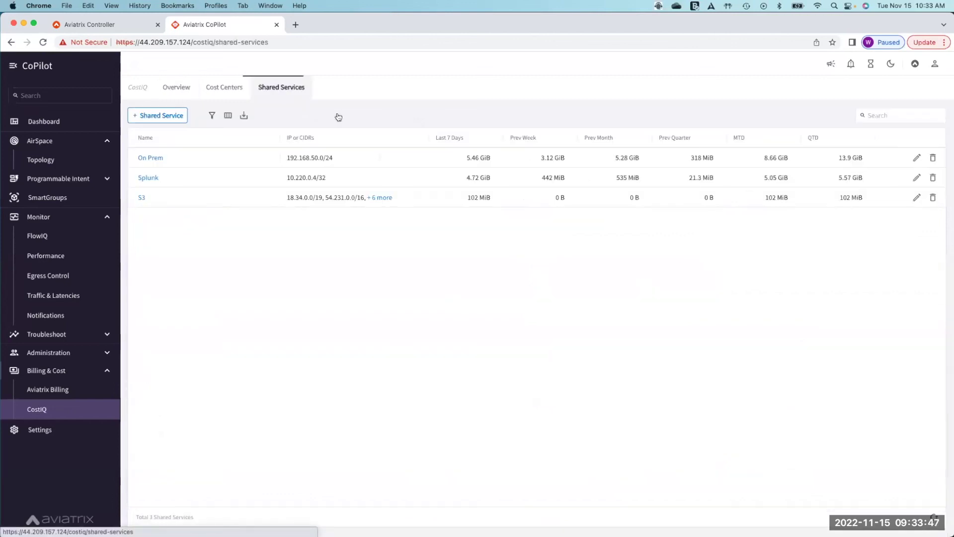
left_click(153, 159)
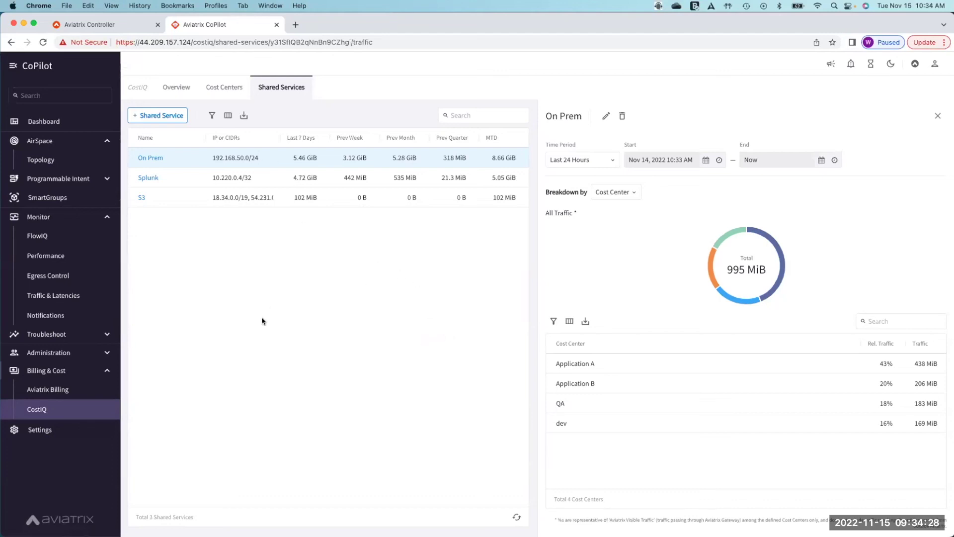
Switch to the presentation and advance from the DEMO slide to 'Want to learn more?'.
left_click(102, 399)
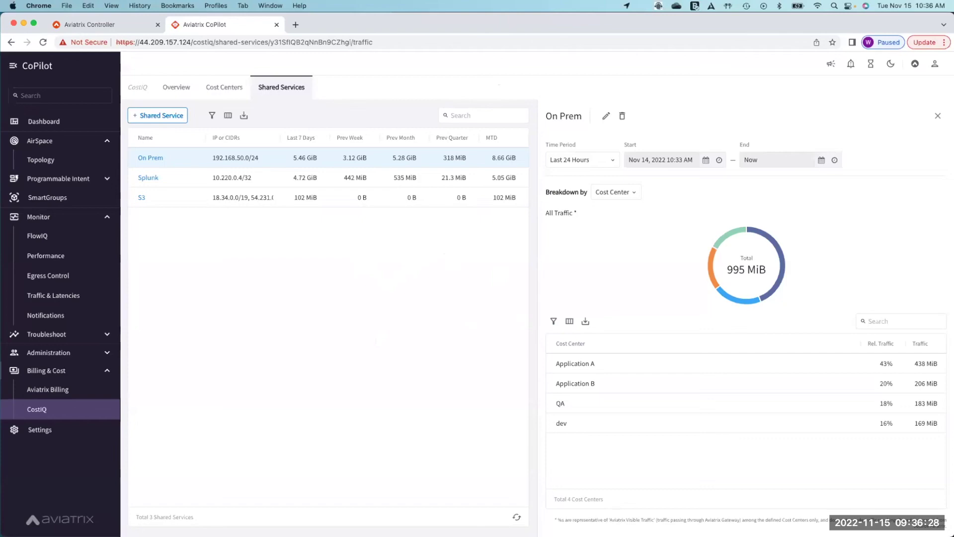
key("super+Tab")
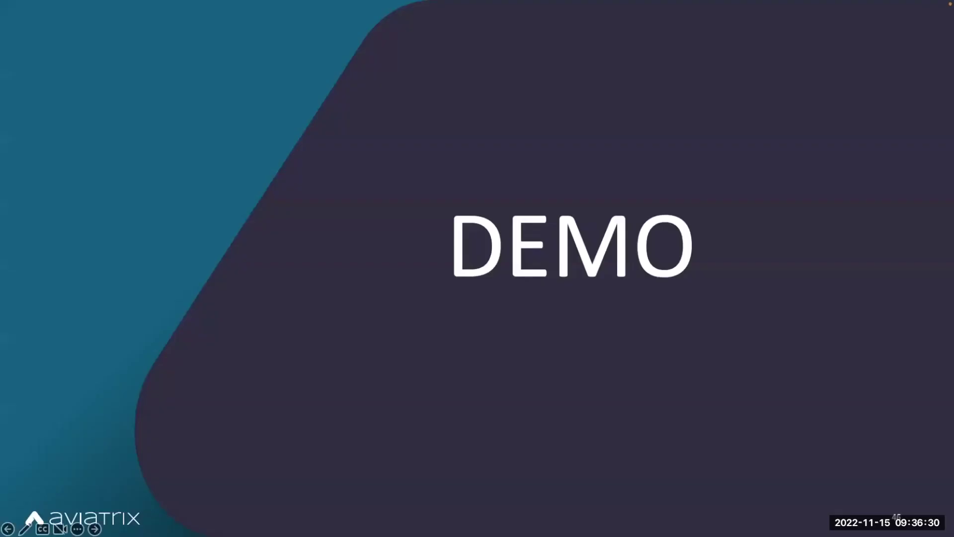
left_click(824, 209)
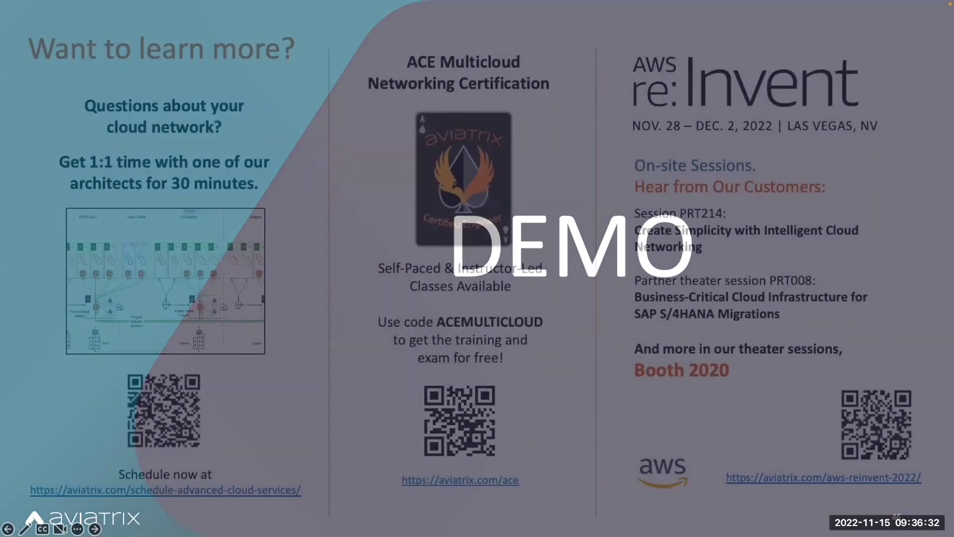